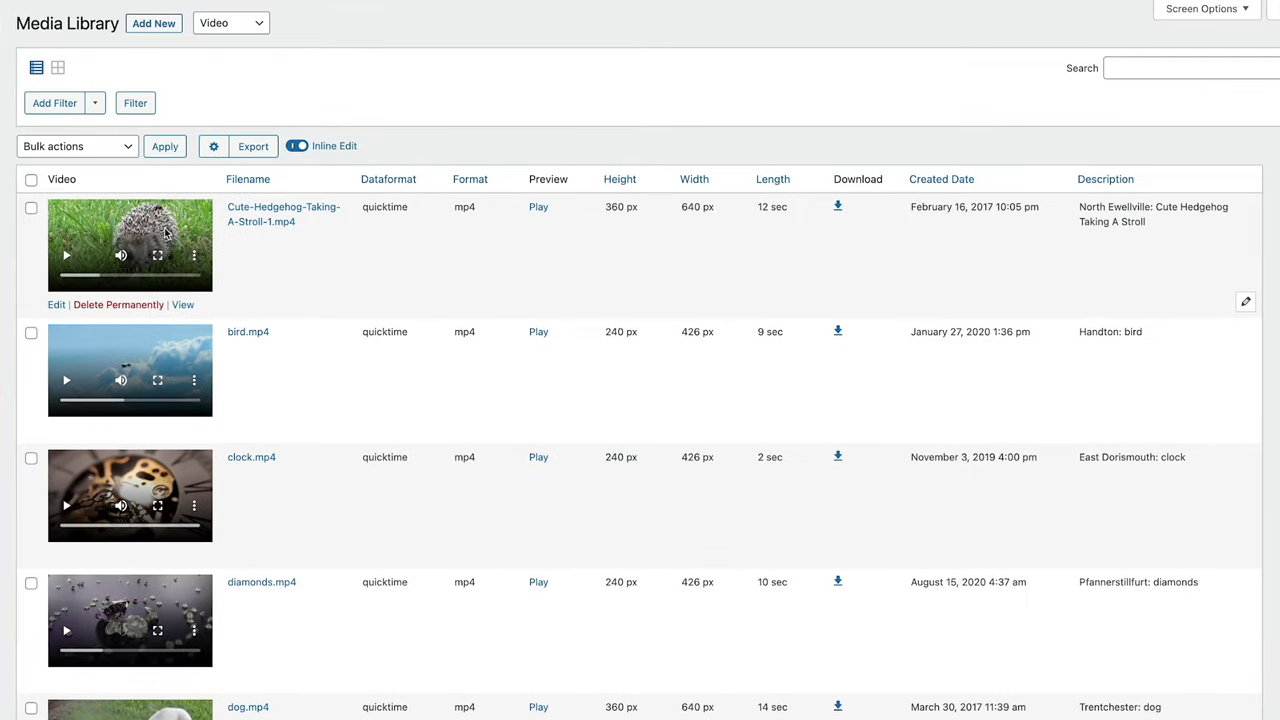
Preview the Cute-Hedgehog-Taking-A-Stroll-1.mp4 video from its Preview column and close the player
{"action": "left_click", "coordinate": [536, 208]}
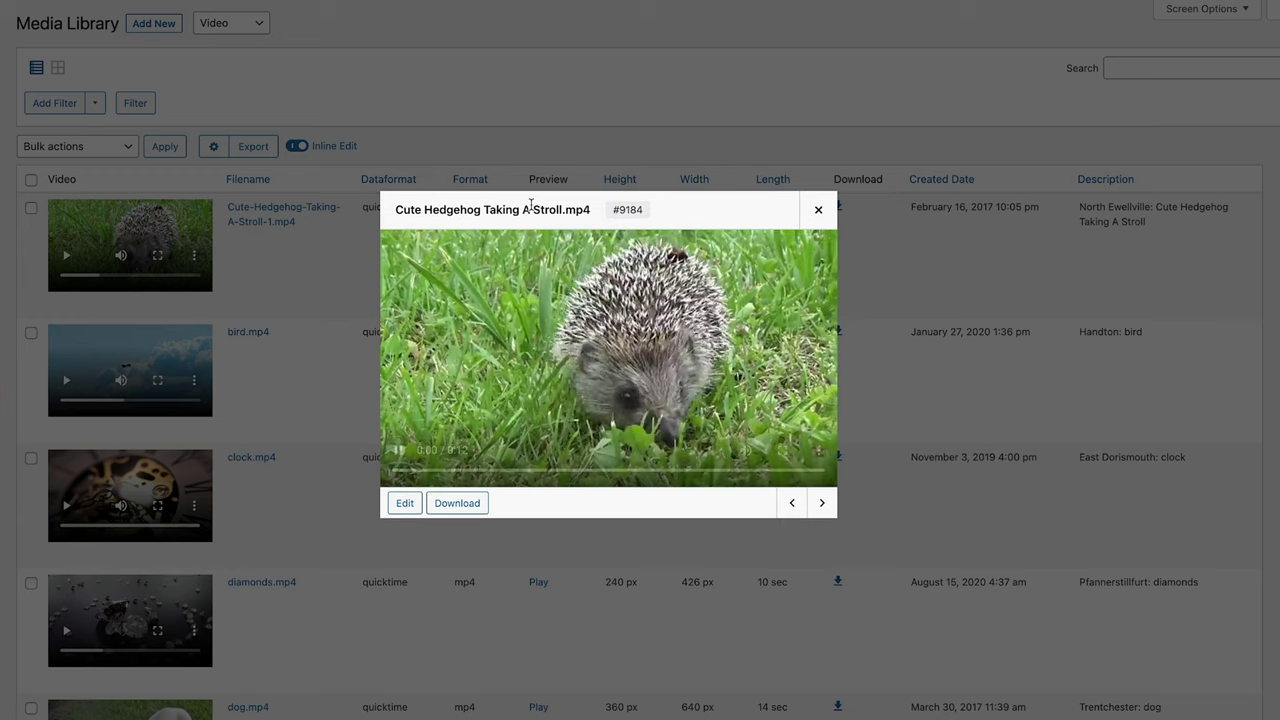
{"action": "mouse_move", "coordinate": [457, 418]}
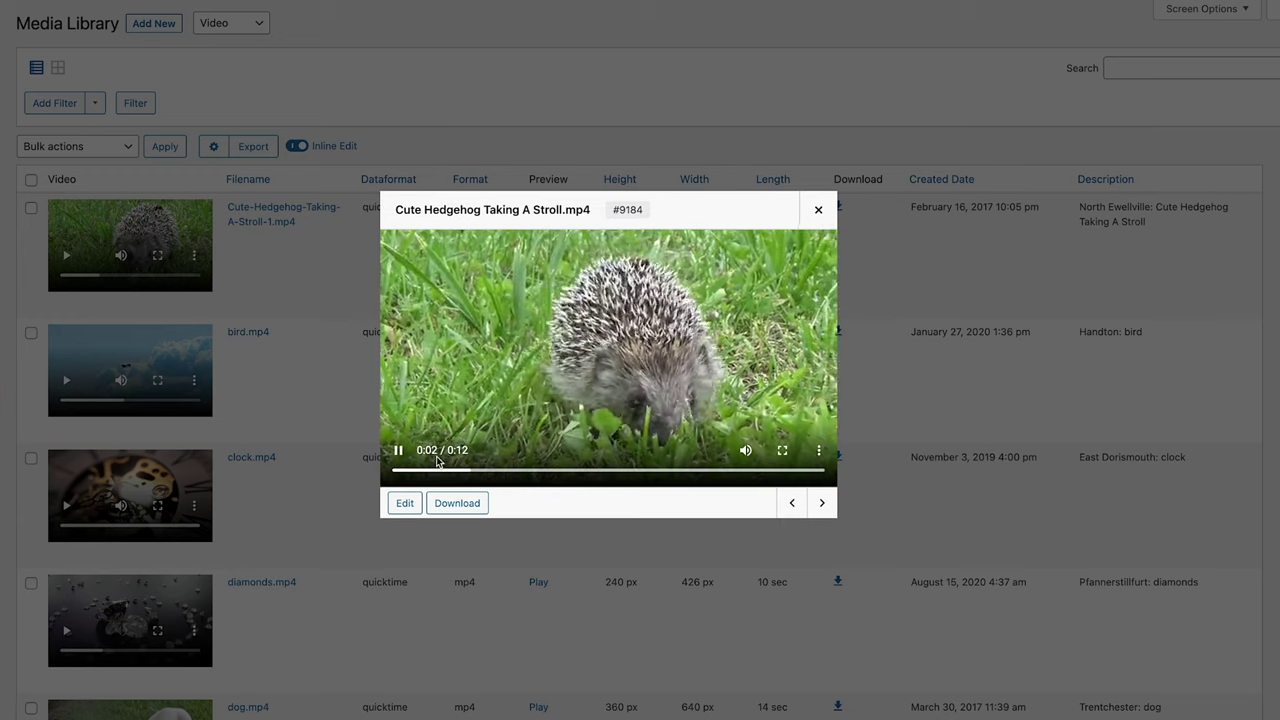
{"action": "left_click", "coordinate": [818, 209]}
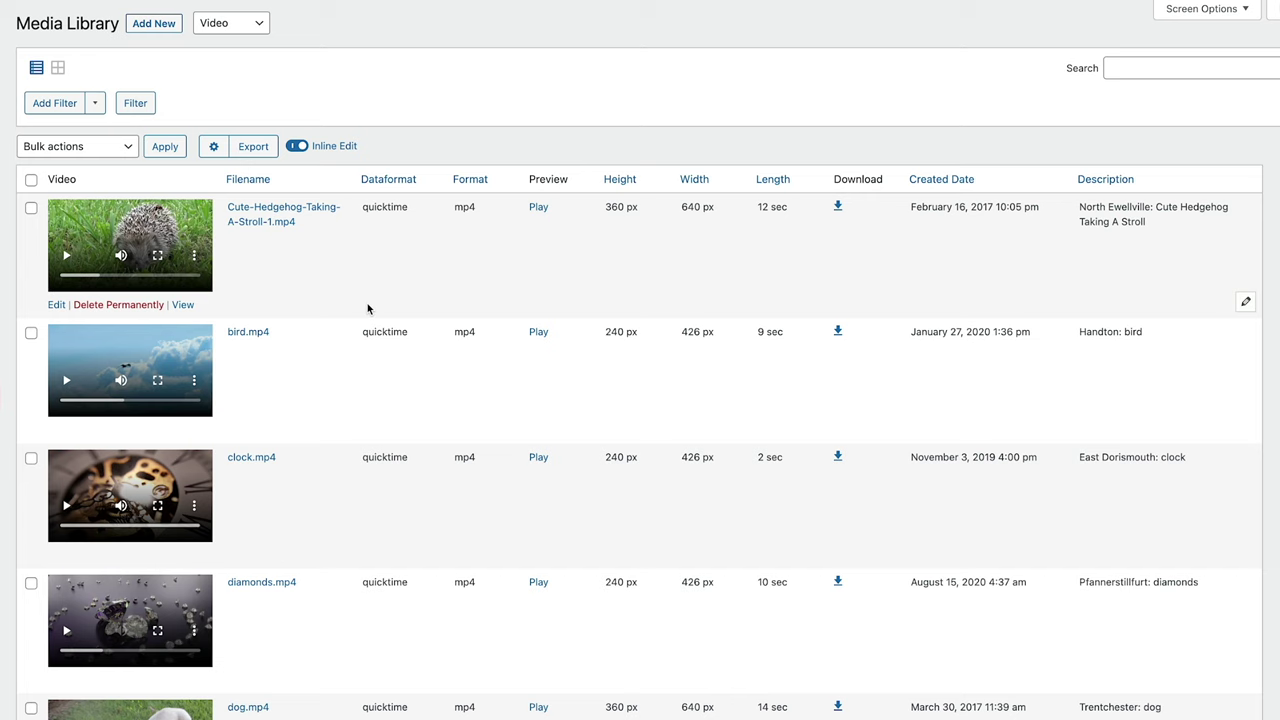
Switch the media library to the Audio column set and examine the audio metadata columns
{"action": "left_click", "coordinate": [259, 31]}
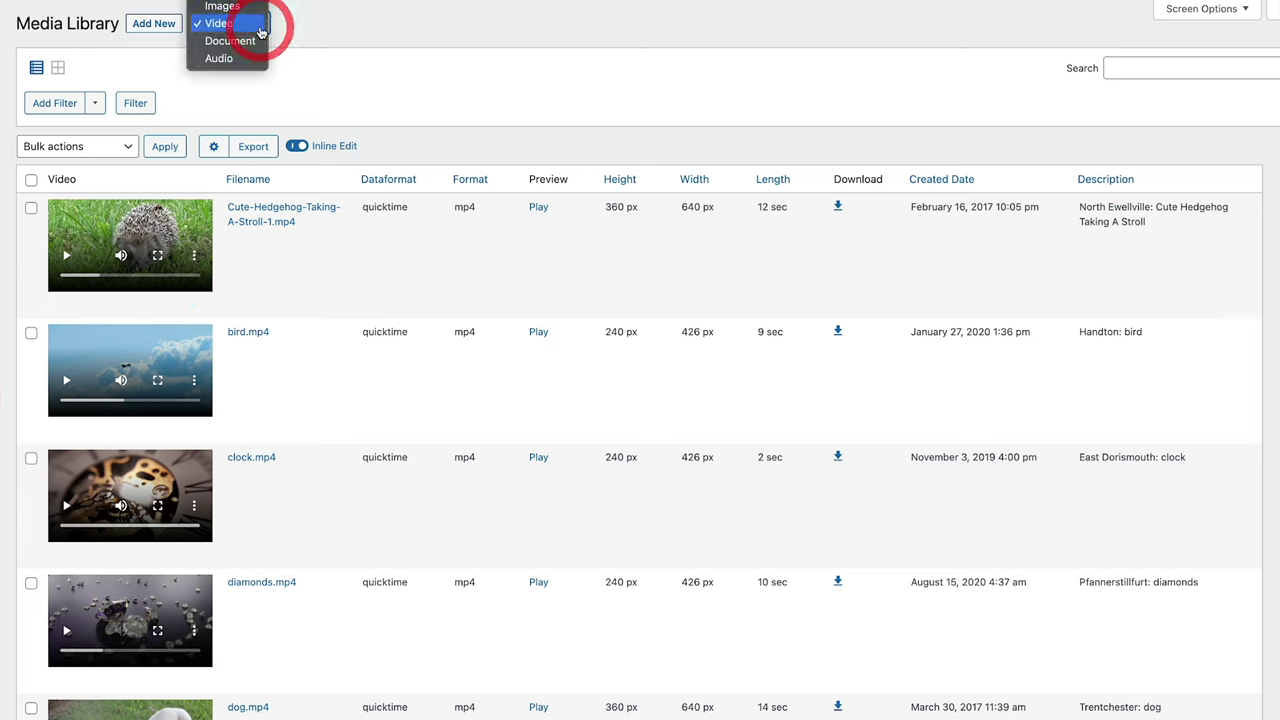
{"action": "left_click", "coordinate": [232, 59]}
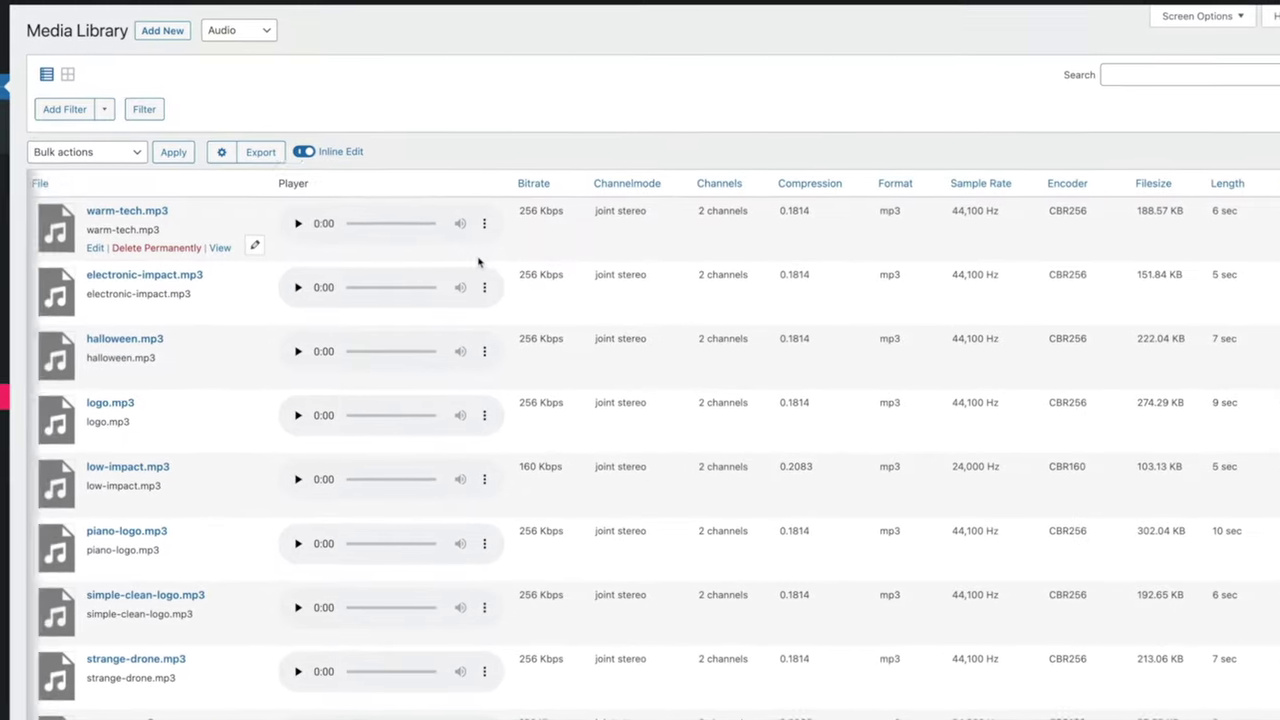
{"action": "scroll", "coordinate": [478, 262], "scroll_direction": "right", "scroll_amount": 6}
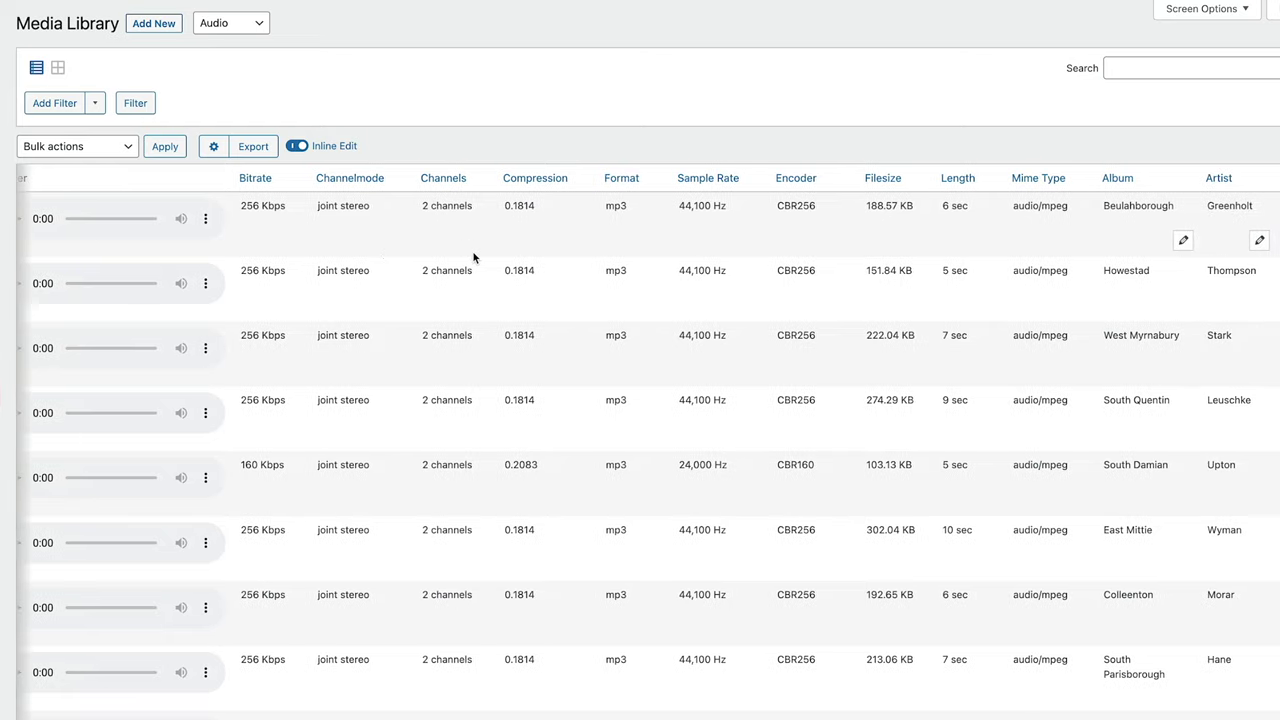
{"action": "scroll", "coordinate": [378, 253], "scroll_direction": "right", "scroll_amount": 1}
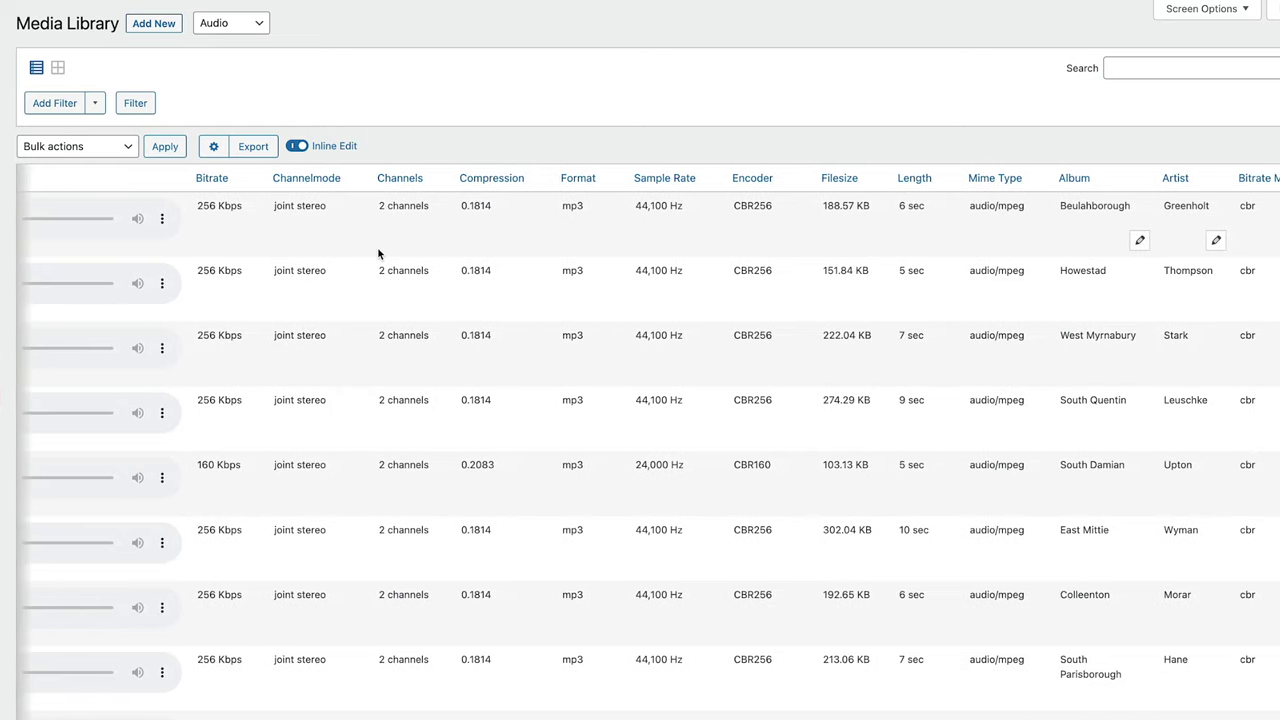
{"action": "scroll", "coordinate": [378, 253], "scroll_direction": "right", "scroll_amount": 2}
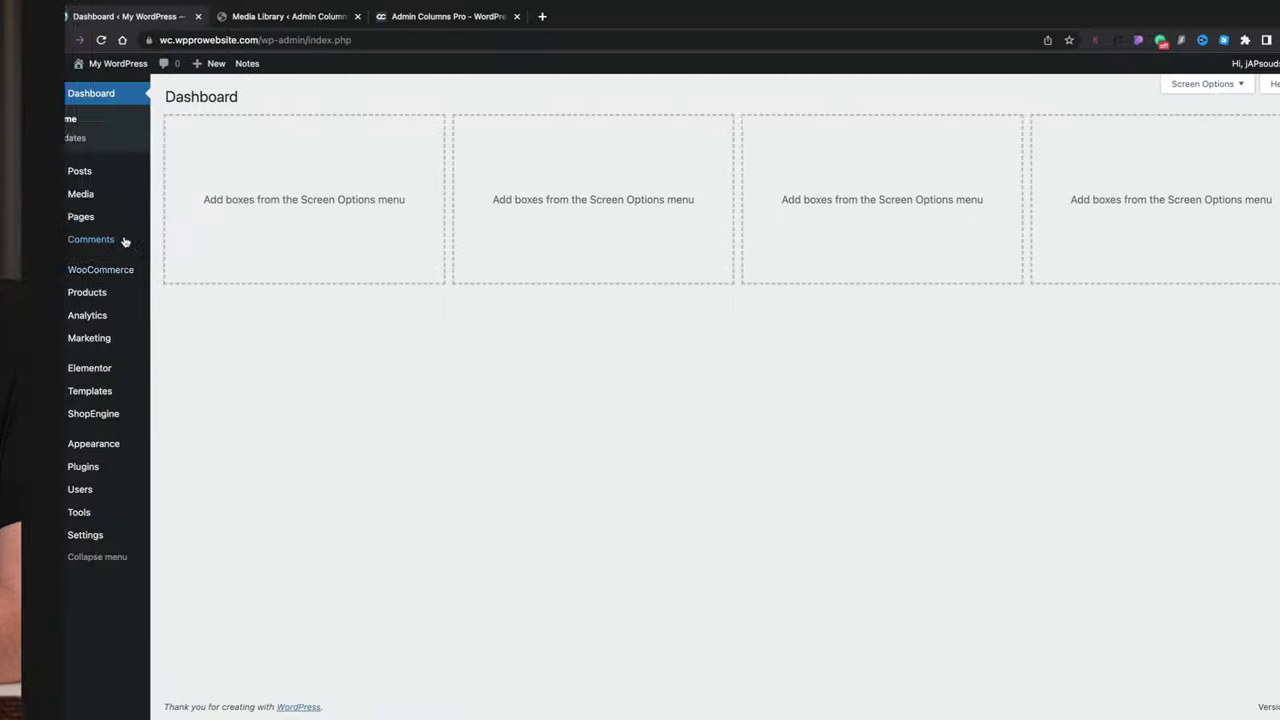
Open the site's Media Library and look through the listed files and default columns
{"action": "mouse_move", "coordinate": [45, 197]}
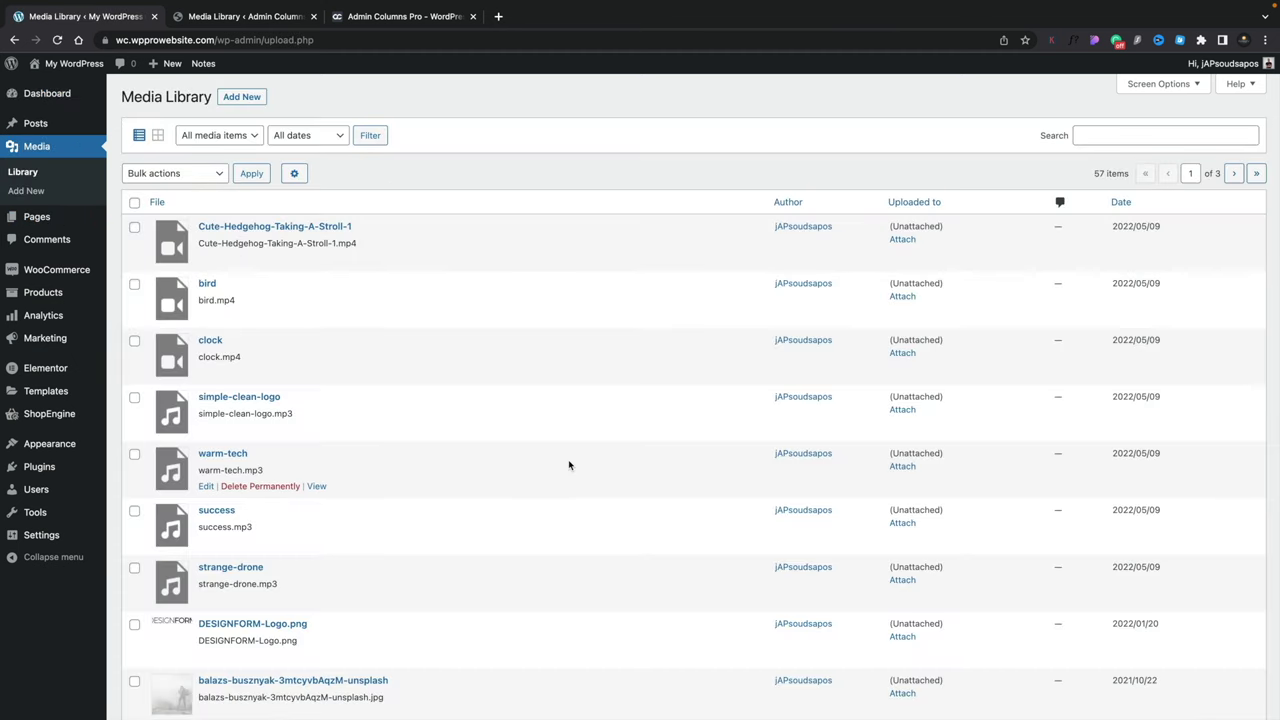
{"action": "scroll", "coordinate": [569, 465], "scroll_direction": "down", "scroll_amount": 1}
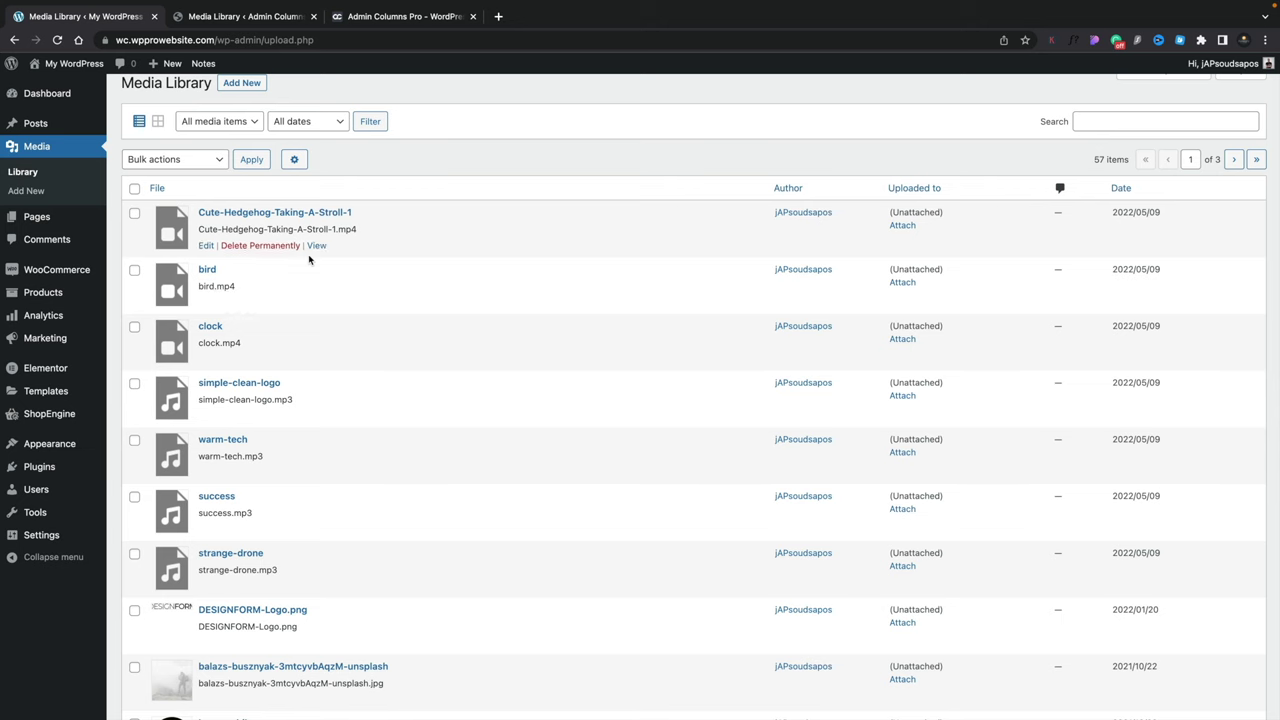
{"action": "scroll", "coordinate": [427, 391], "scroll_direction": "down", "scroll_amount": 8}
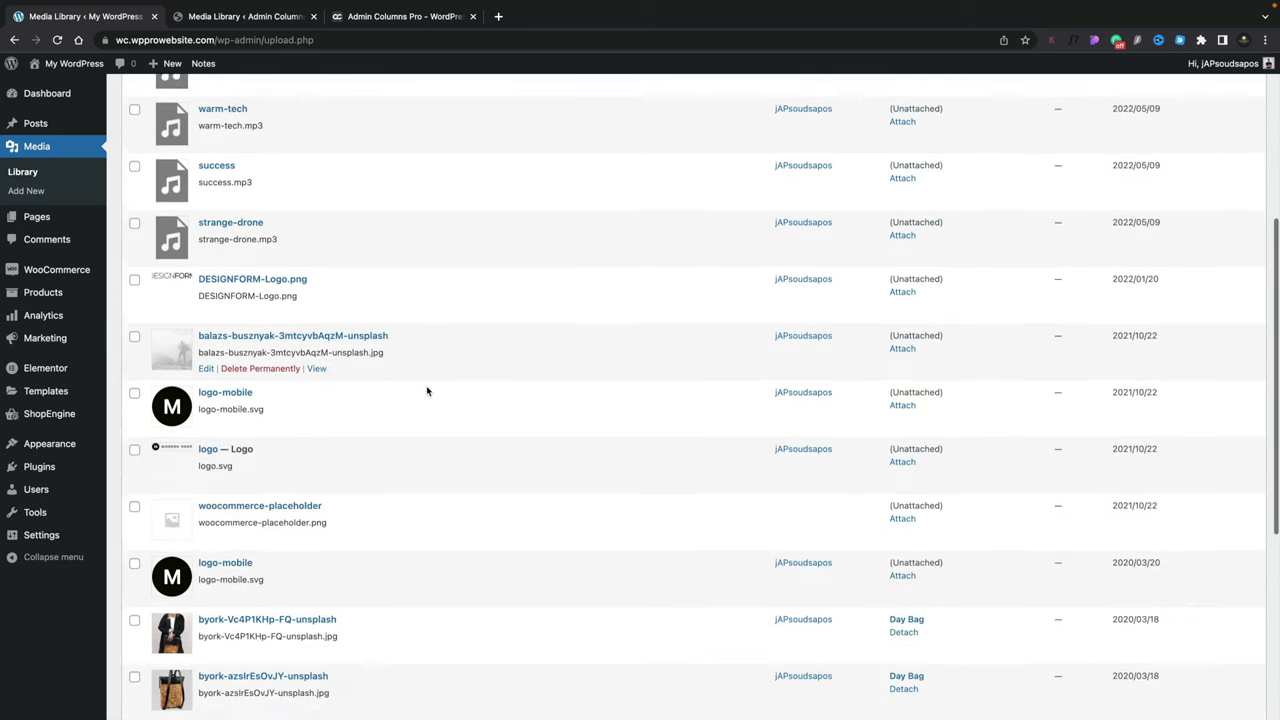
{"action": "scroll", "coordinate": [427, 391], "scroll_direction": "down", "scroll_amount": 4}
{"action": "scroll", "coordinate": [427, 391], "scroll_direction": "up", "scroll_amount": 2}
{"action": "scroll", "coordinate": [427, 391], "scroll_direction": "up", "scroll_amount": 10}
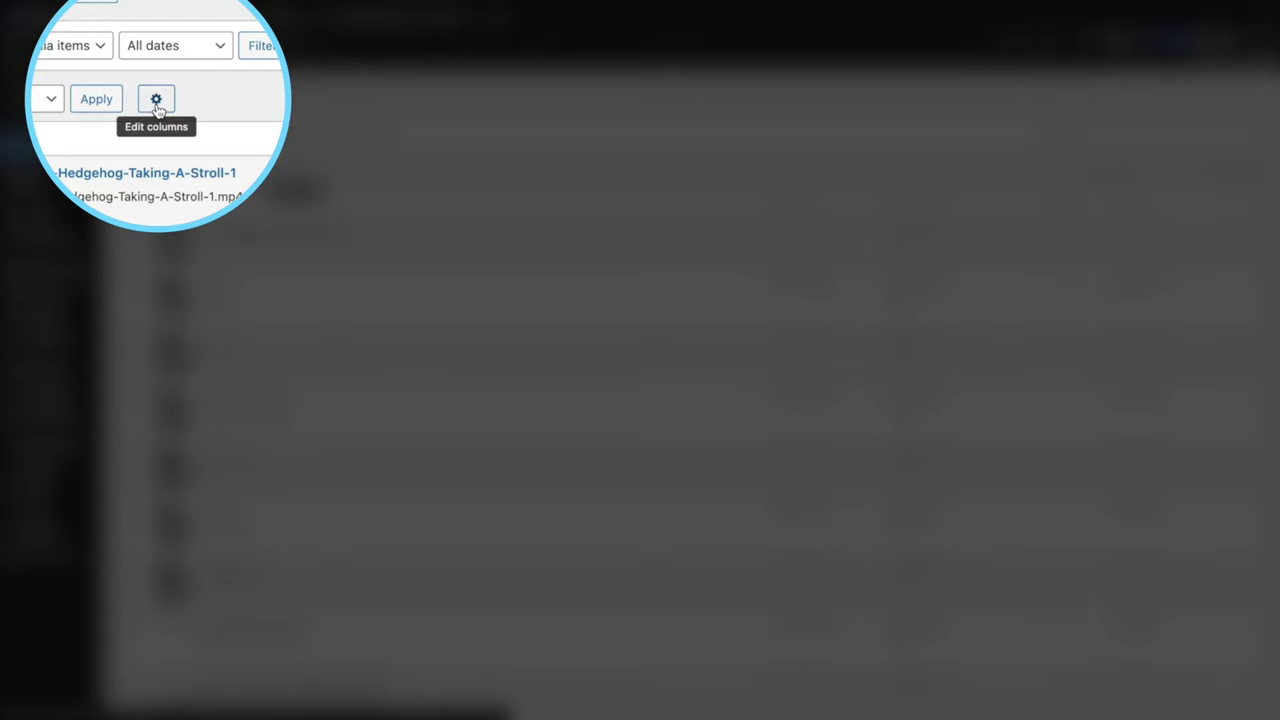
Open the column editor for Media and review its columns, conditionals, toggle elements and preferences
{"action": "left_click", "coordinate": [156, 100]}
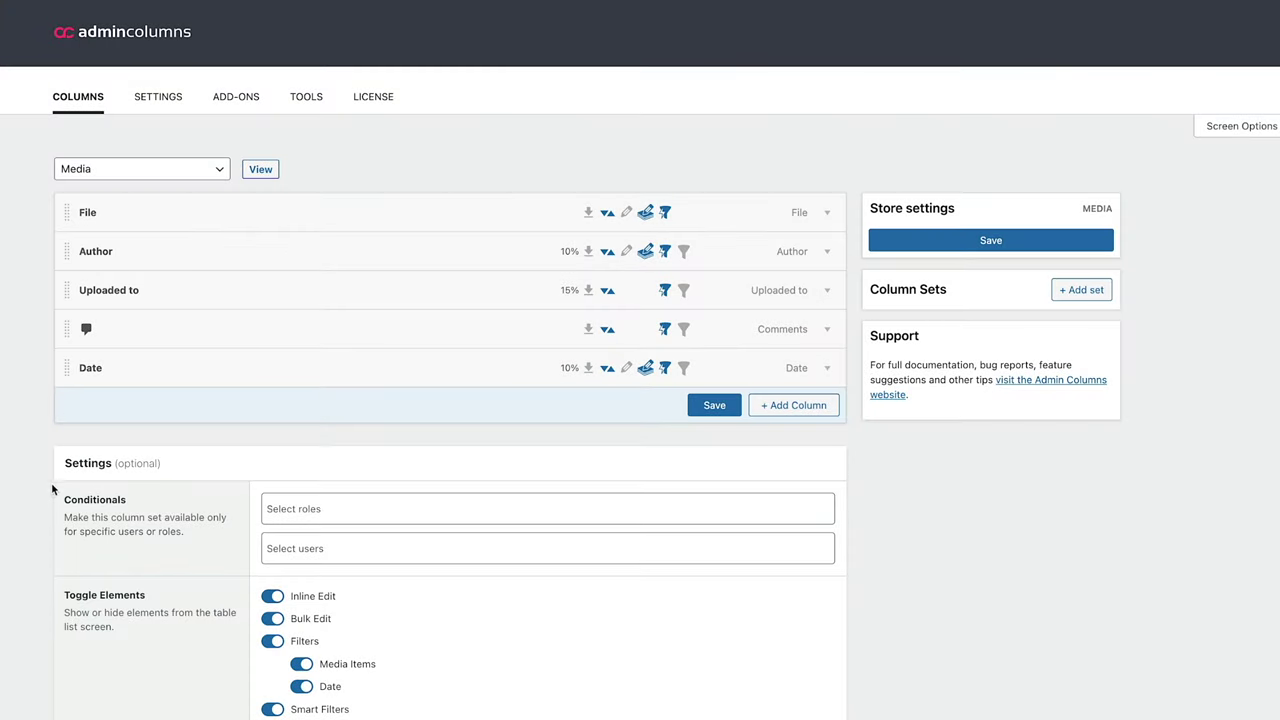
{"action": "scroll", "coordinate": [49, 484], "scroll_direction": "down", "scroll_amount": 3}
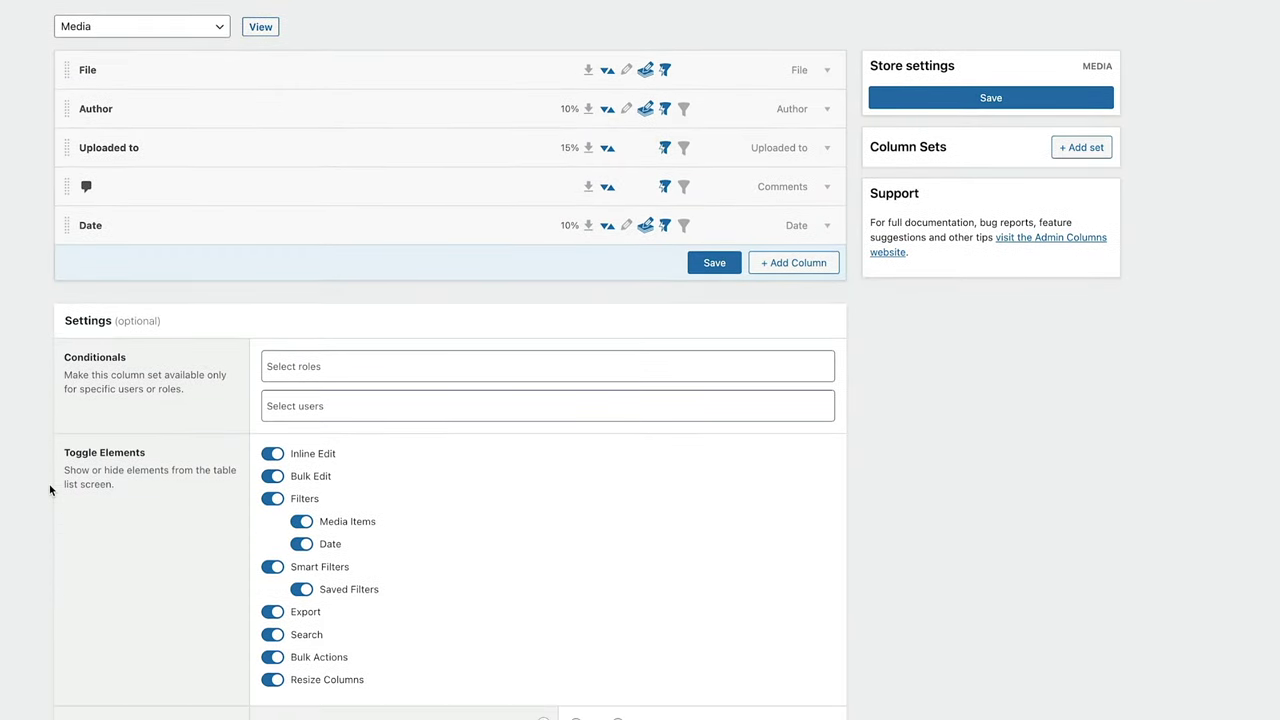
{"action": "scroll", "coordinate": [49, 489], "scroll_direction": "down", "scroll_amount": 2}
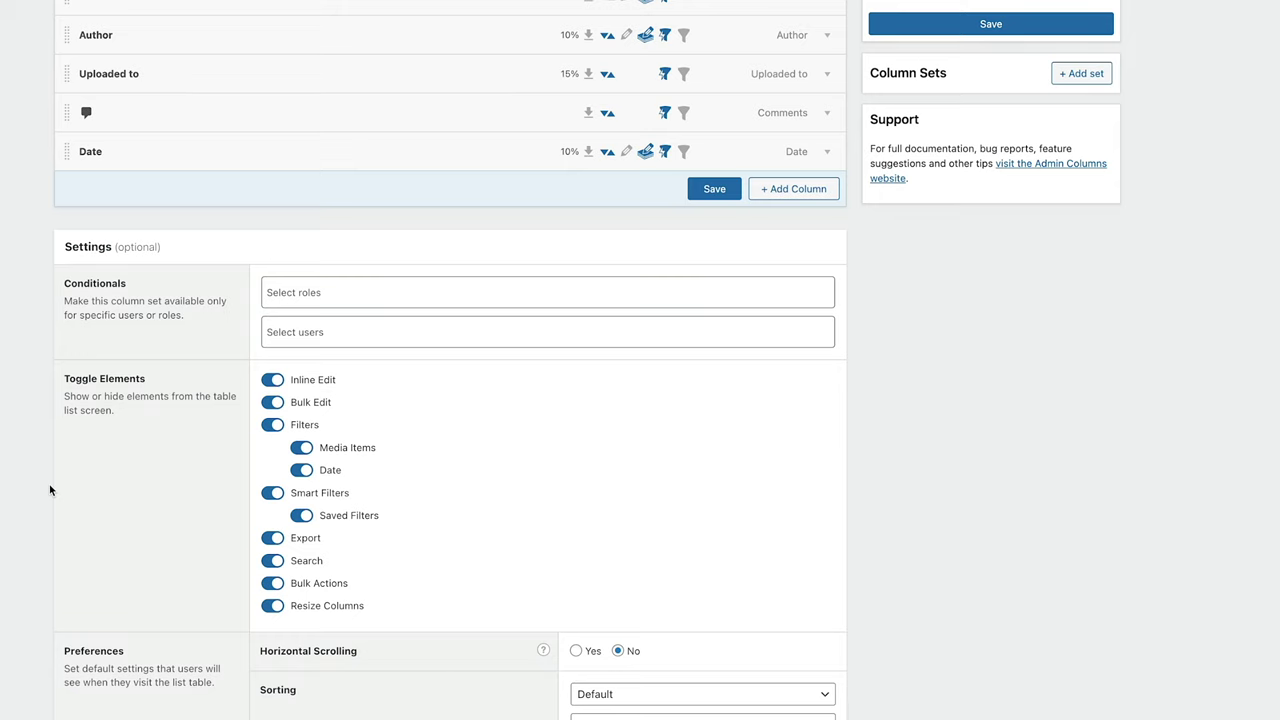
{"action": "scroll", "coordinate": [50, 489], "scroll_direction": "down", "scroll_amount": 3}
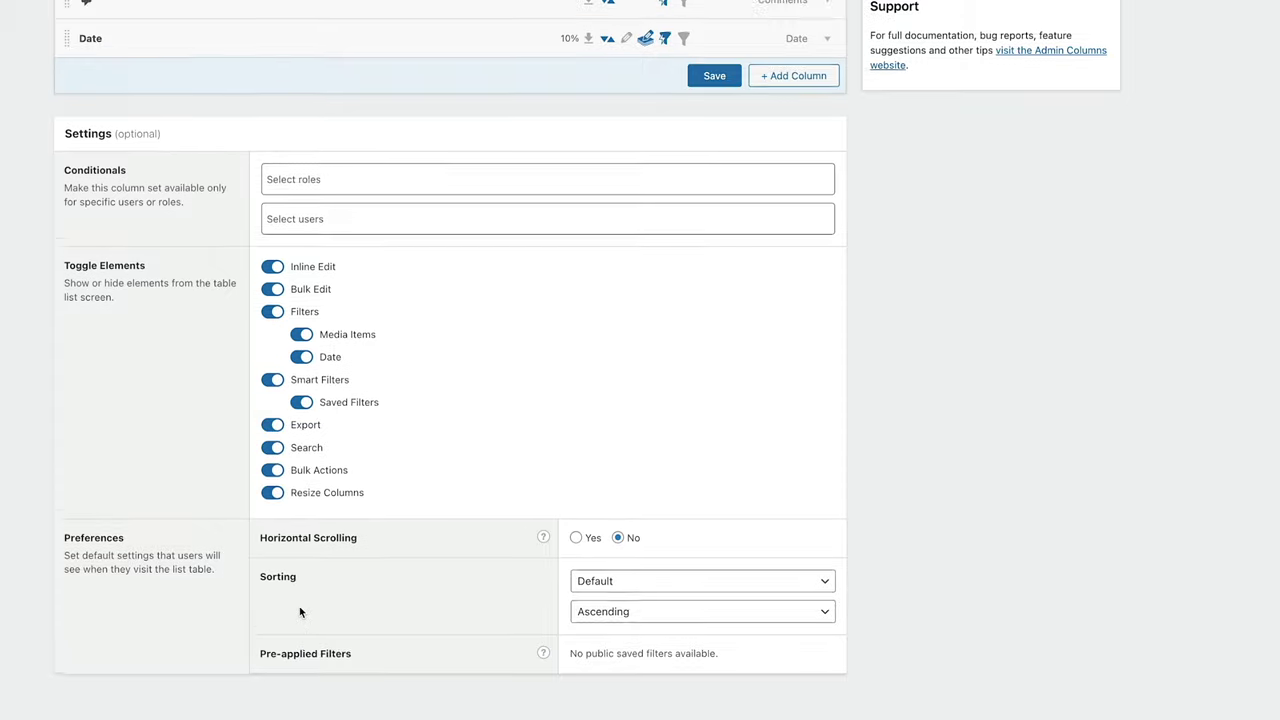
Remove the Comments column from the Media columns
{"action": "scroll", "coordinate": [300, 608], "scroll_direction": "up", "scroll_amount": 4}
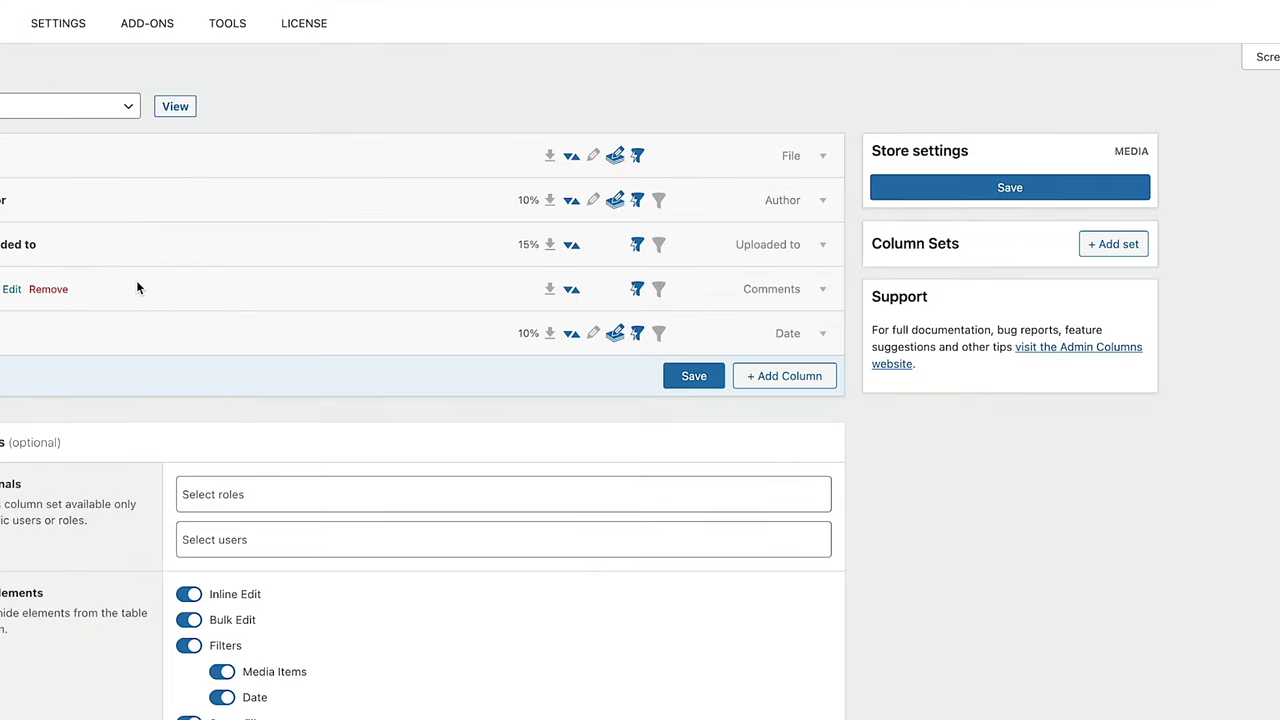
{"action": "left_click", "coordinate": [57, 291]}
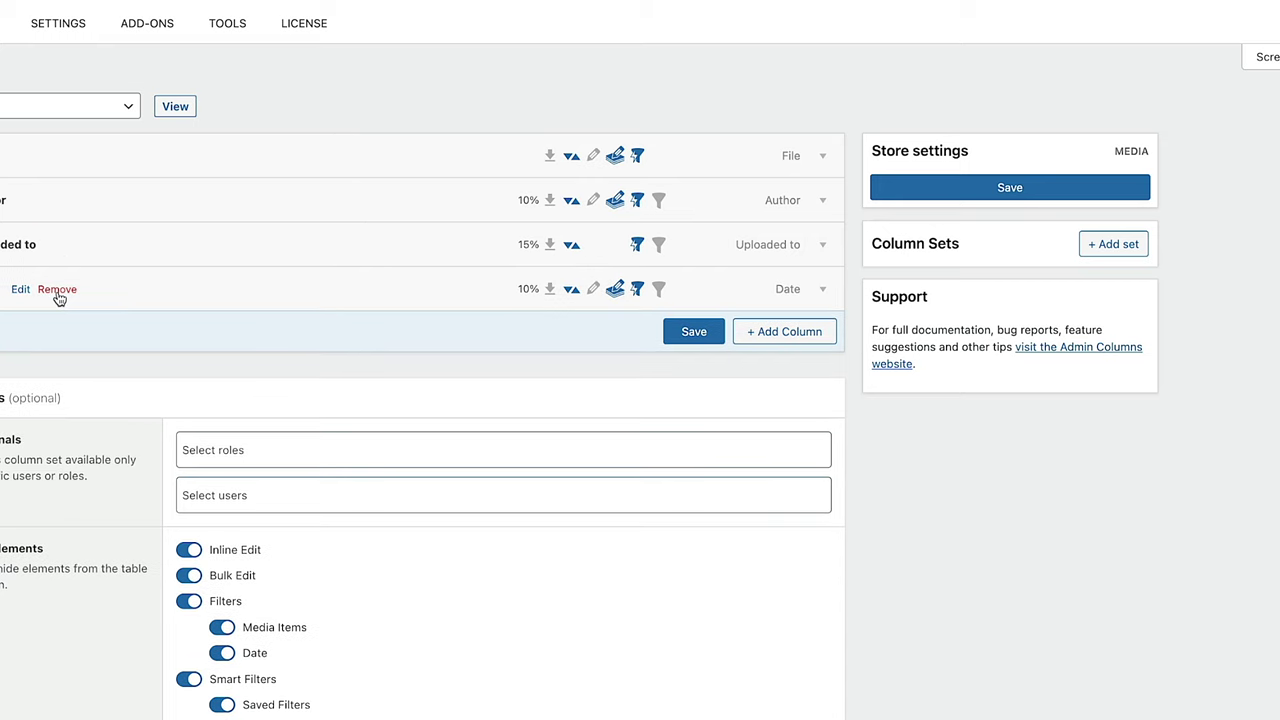
Add a new column to the Media list and set its type to Video Player
{"action": "left_click", "coordinate": [786, 333]}
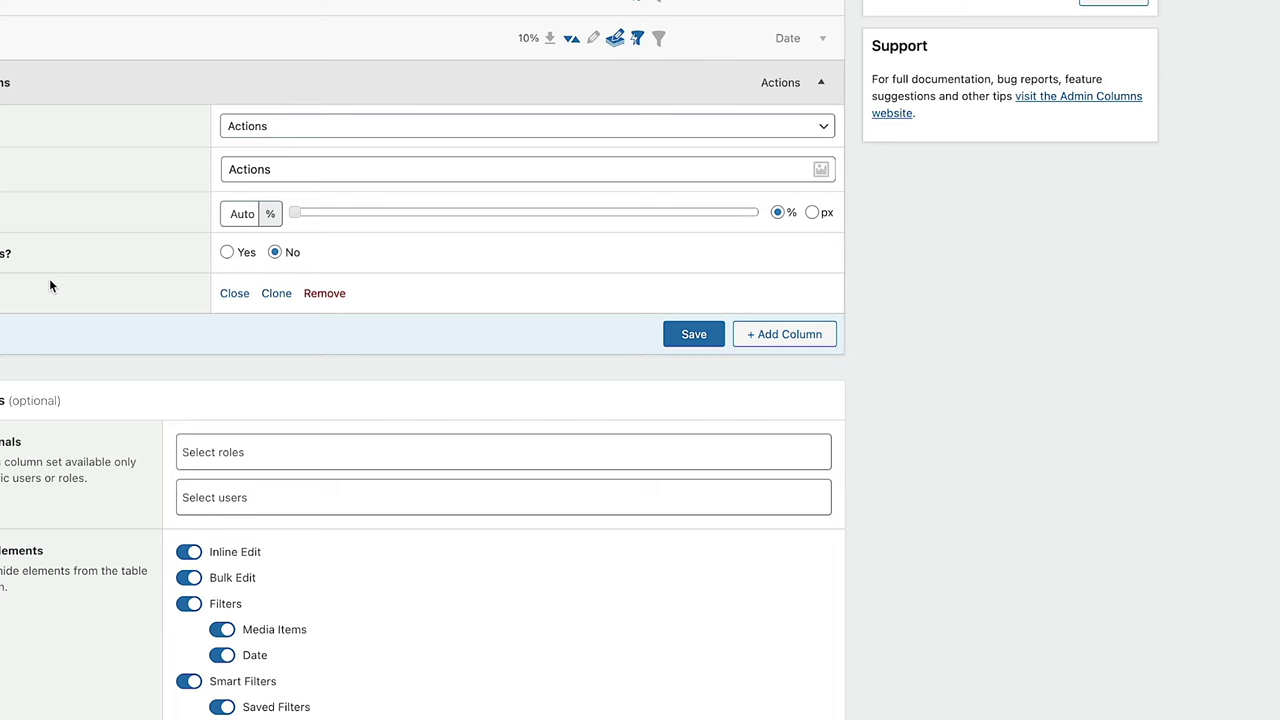
{"action": "left_click", "coordinate": [284, 131]}
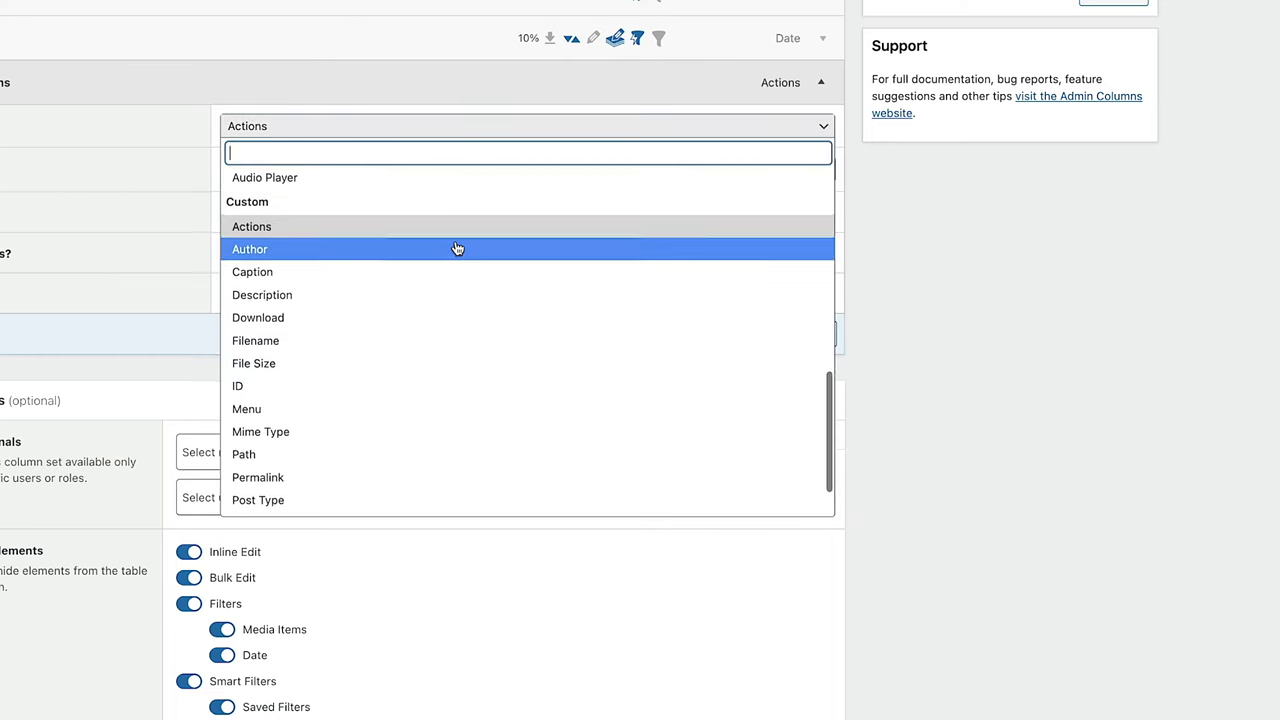
{"action": "scroll", "coordinate": [457, 248], "scroll_direction": "up", "scroll_amount": 3}
{"action": "scroll", "coordinate": [457, 248], "scroll_direction": "up", "scroll_amount": 6}
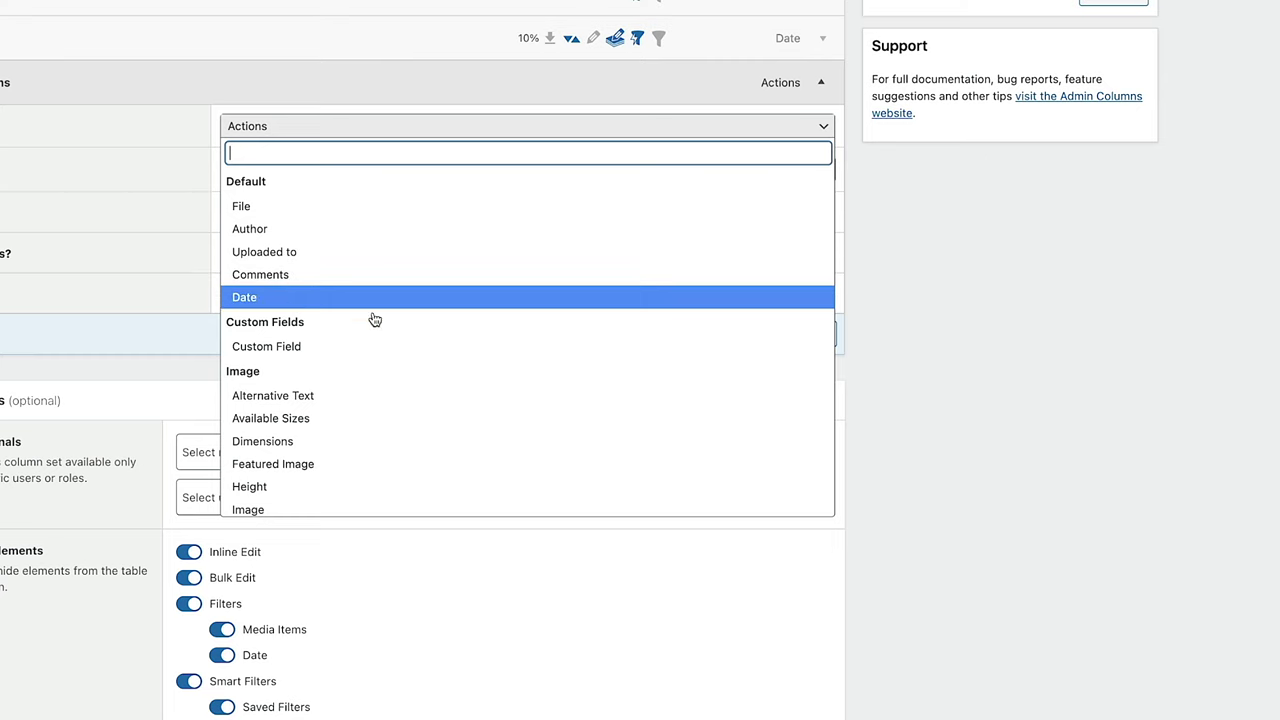
{"action": "scroll", "coordinate": [411, 329], "scroll_direction": "down", "scroll_amount": 2}
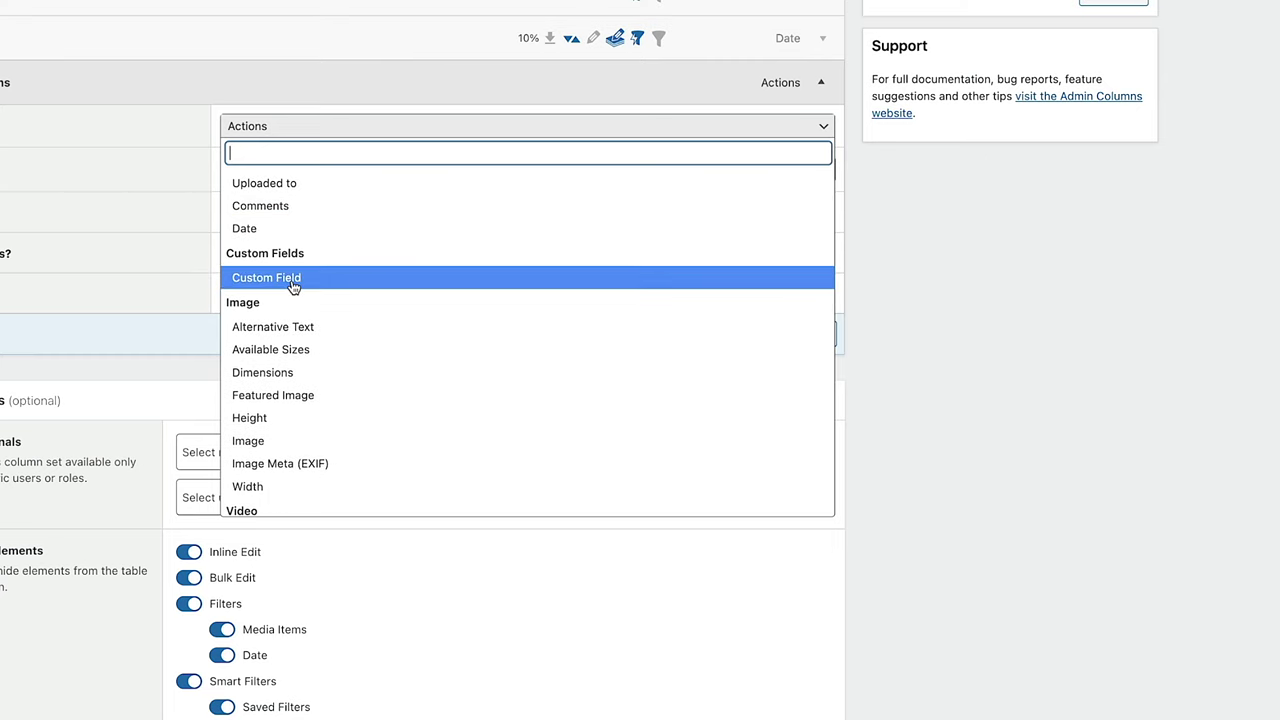
{"action": "scroll", "coordinate": [372, 300], "scroll_direction": "down", "scroll_amount": 2}
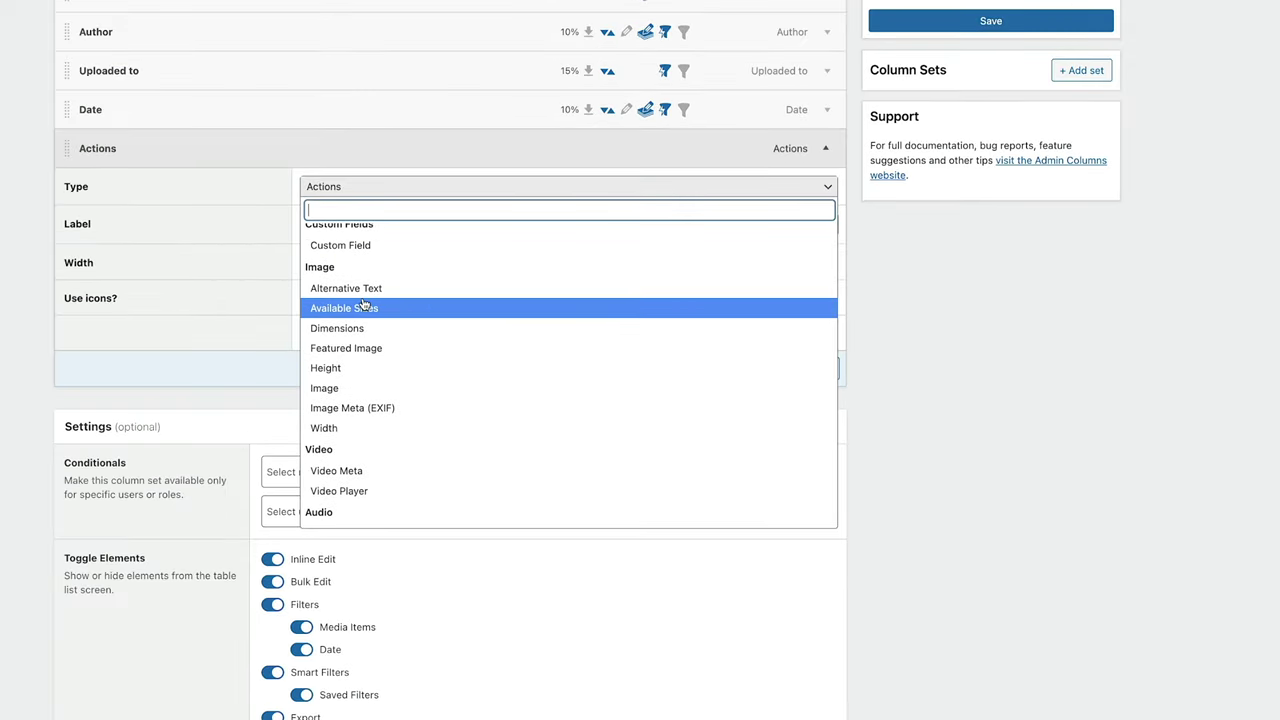
{"action": "scroll", "coordinate": [360, 446], "scroll_direction": "down", "scroll_amount": 3}
{"action": "scroll", "coordinate": [360, 446], "scroll_direction": "down", "scroll_amount": 5}
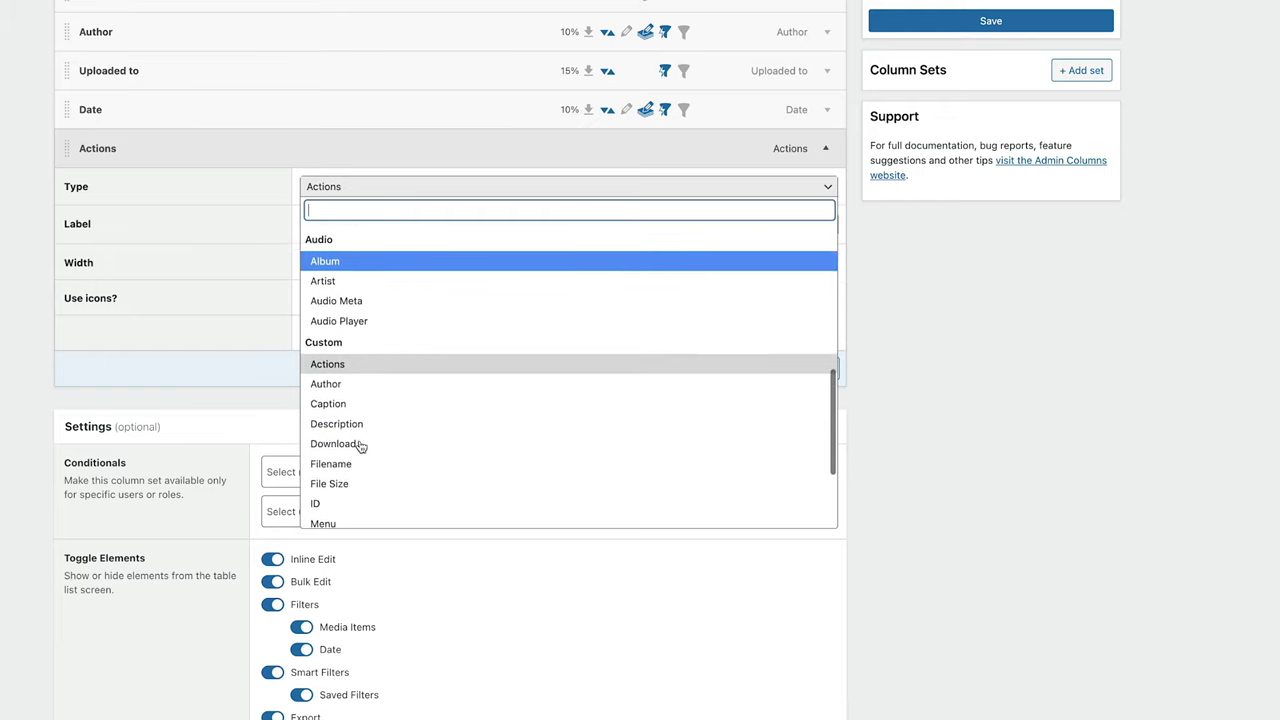
{"action": "scroll", "coordinate": [360, 446], "scroll_direction": "down", "scroll_amount": 2}
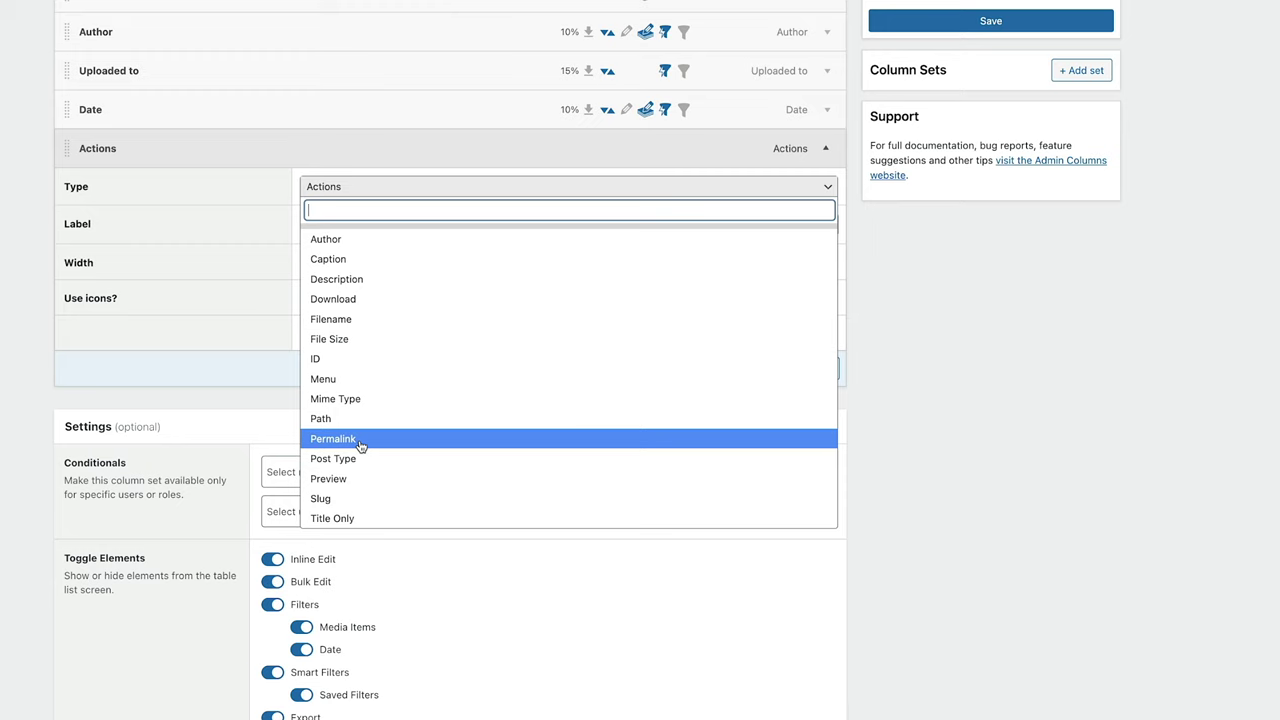
{"action": "scroll", "coordinate": [360, 446], "scroll_direction": "up", "scroll_amount": 6}
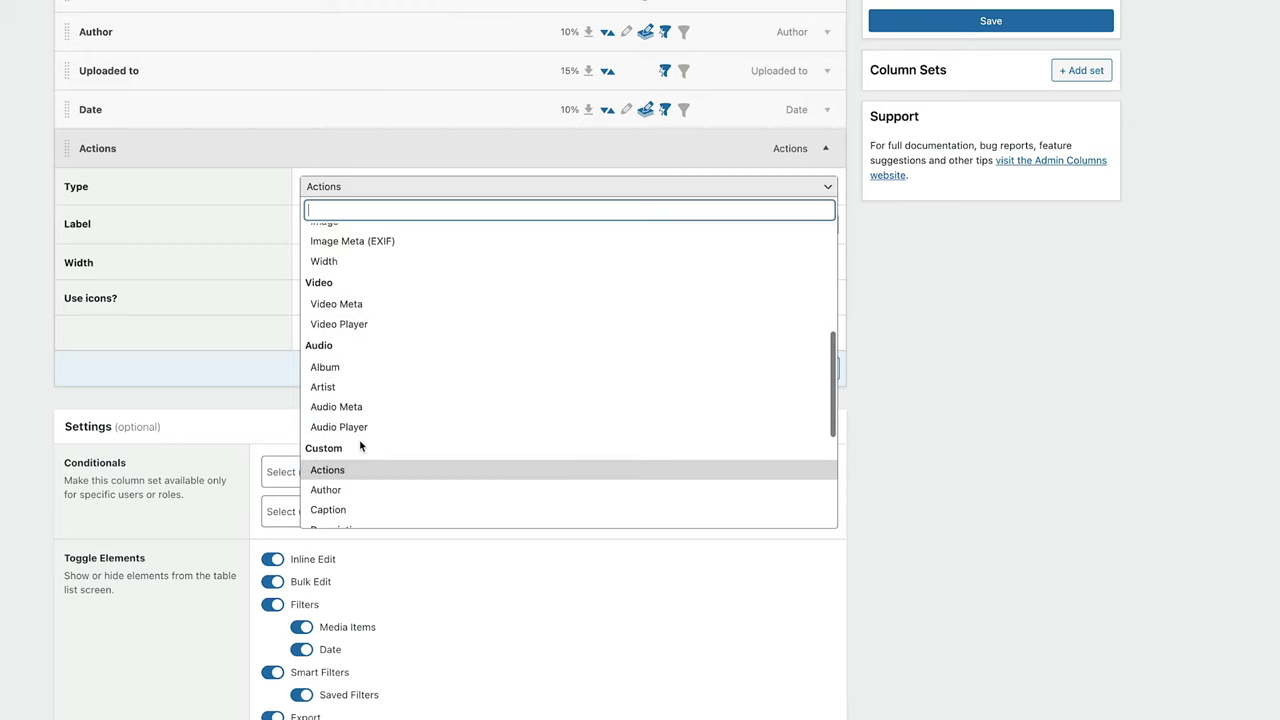
{"action": "scroll", "coordinate": [360, 446], "scroll_direction": "up", "scroll_amount": 1}
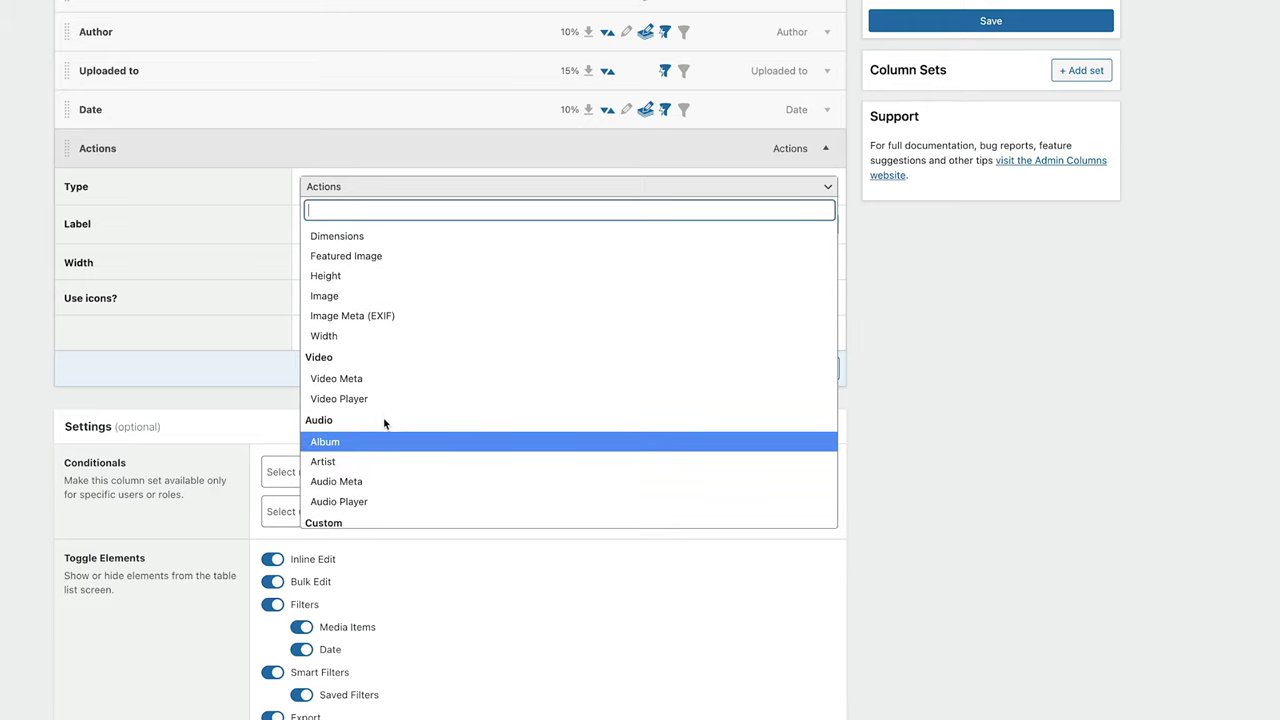
{"action": "scroll", "coordinate": [403, 417], "scroll_direction": "up", "scroll_amount": 3}
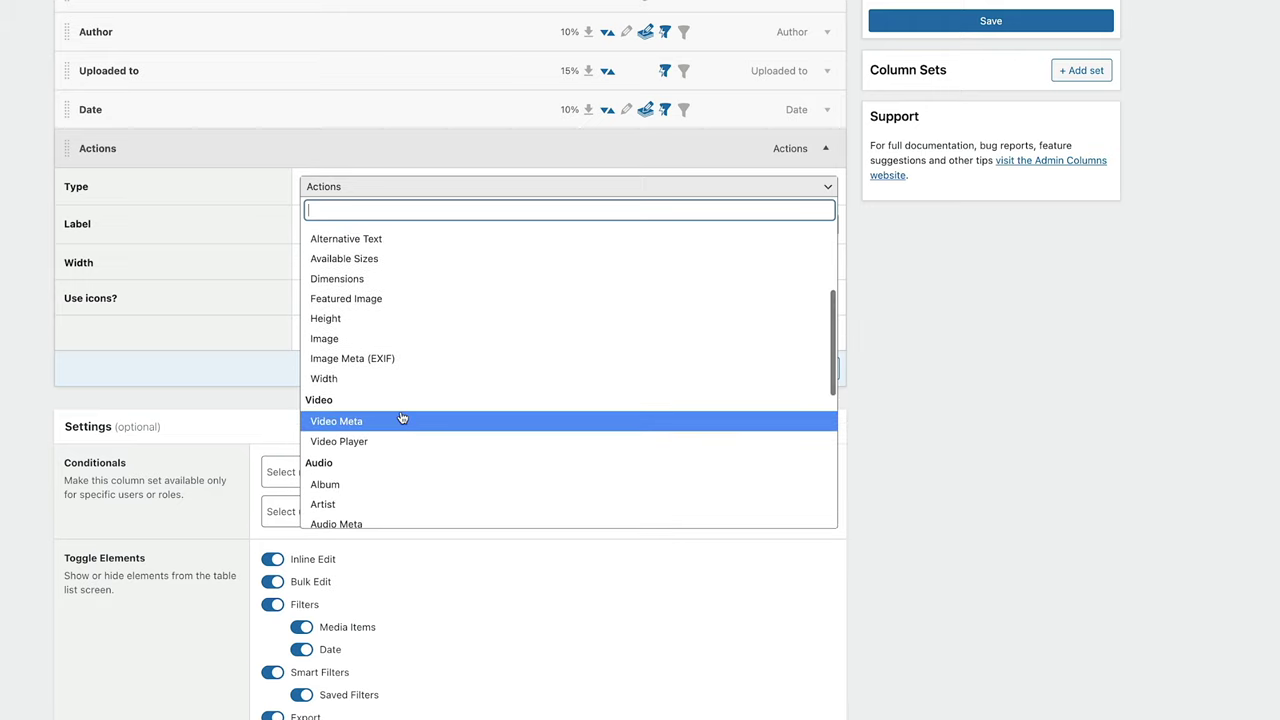
{"action": "left_click", "coordinate": [338, 442]}
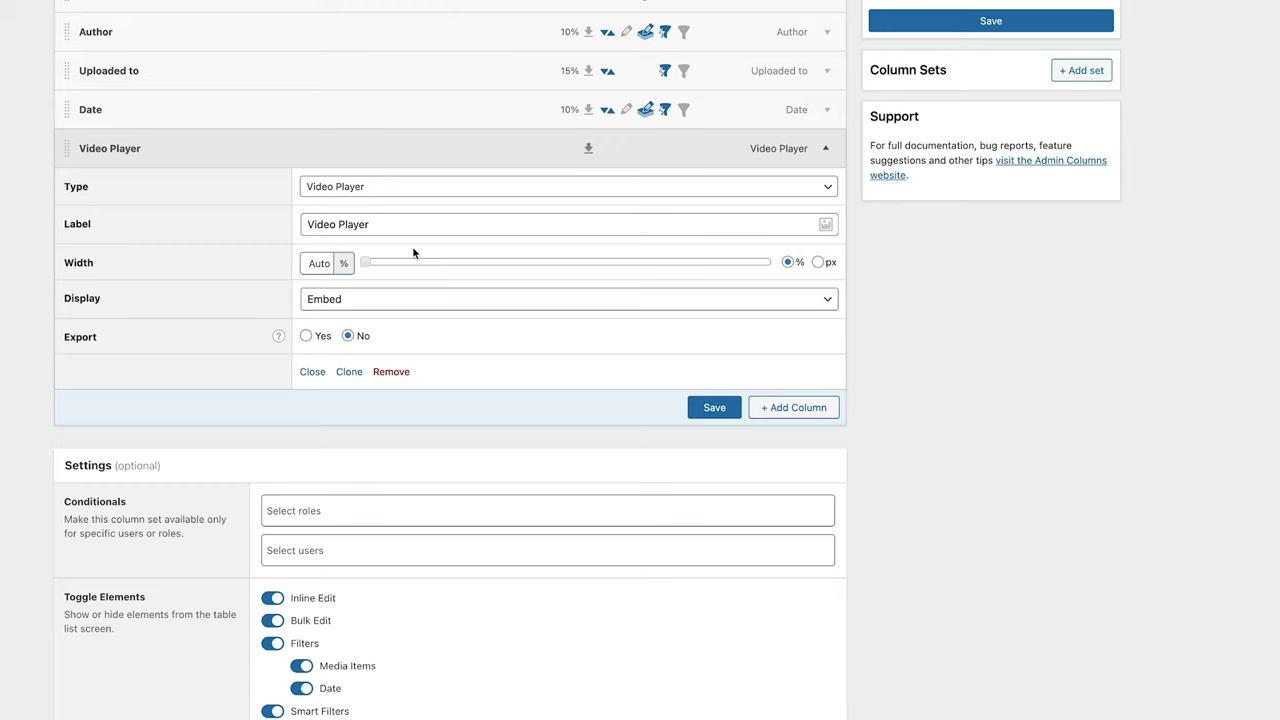
Set the Video Player column's display to Pop Up and save the Media column settings
{"action": "left_click", "coordinate": [376, 299]}
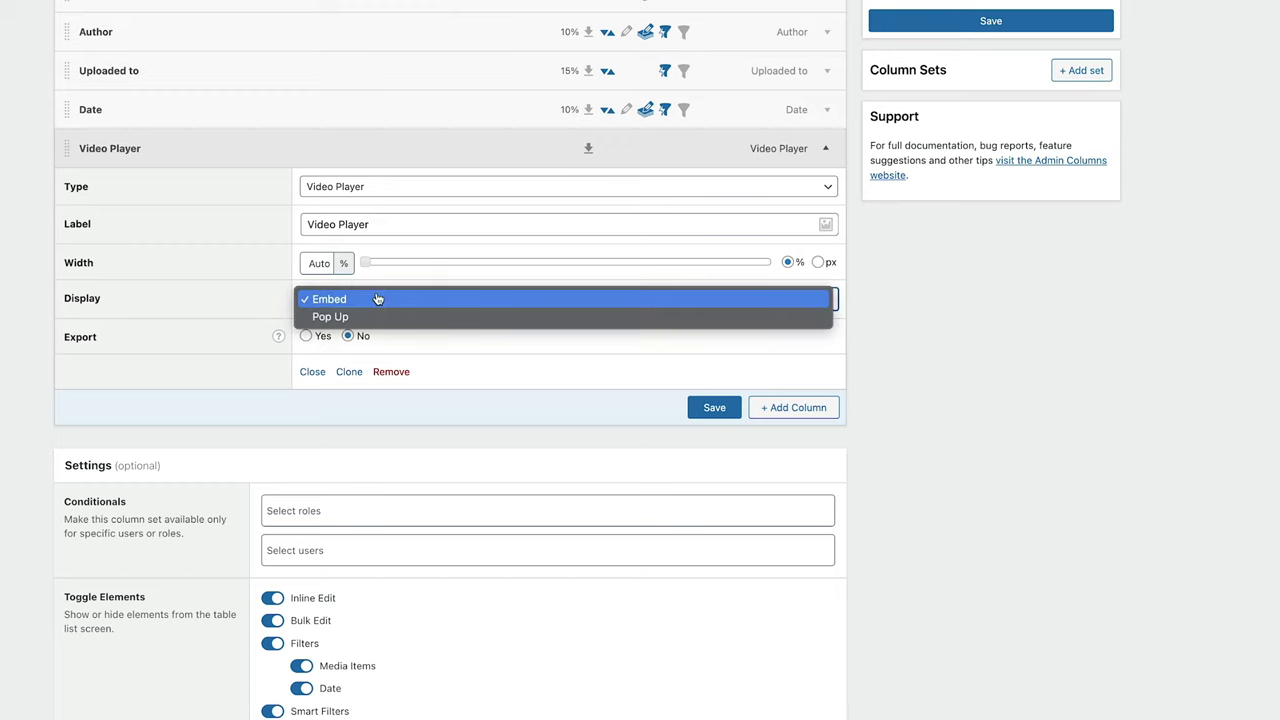
{"action": "left_click", "coordinate": [361, 317]}
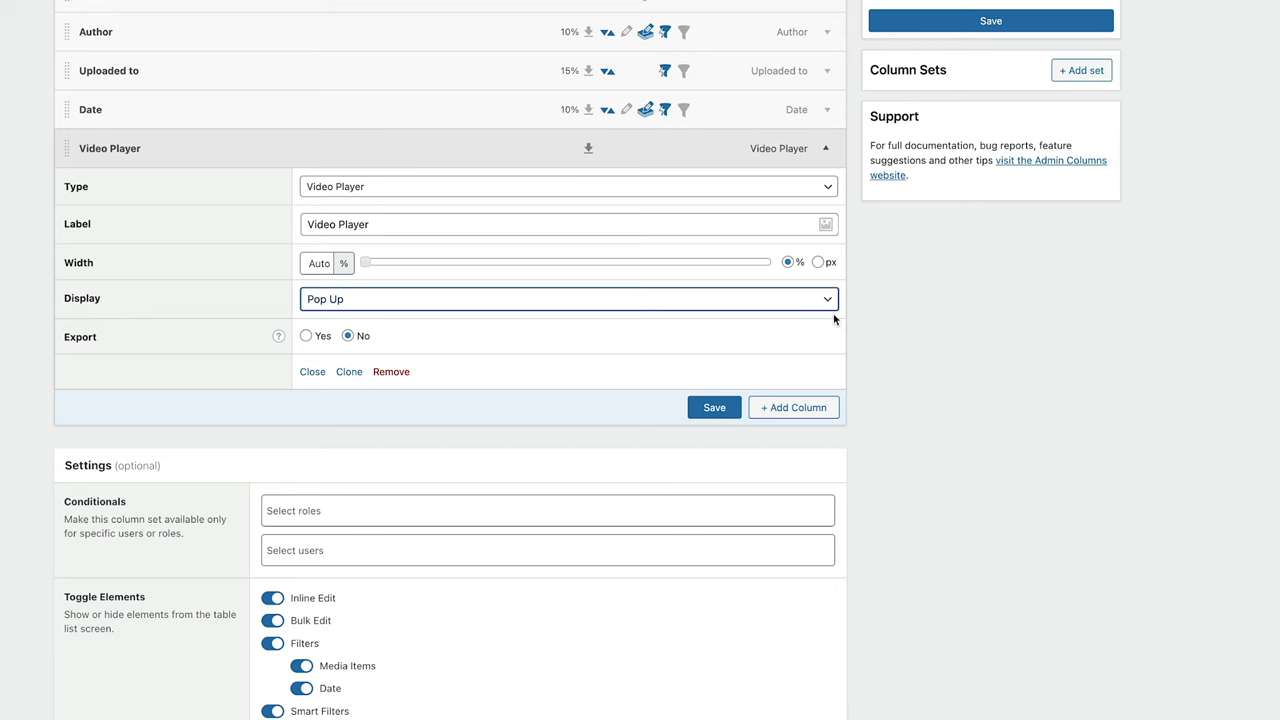
{"action": "left_click", "coordinate": [827, 149]}
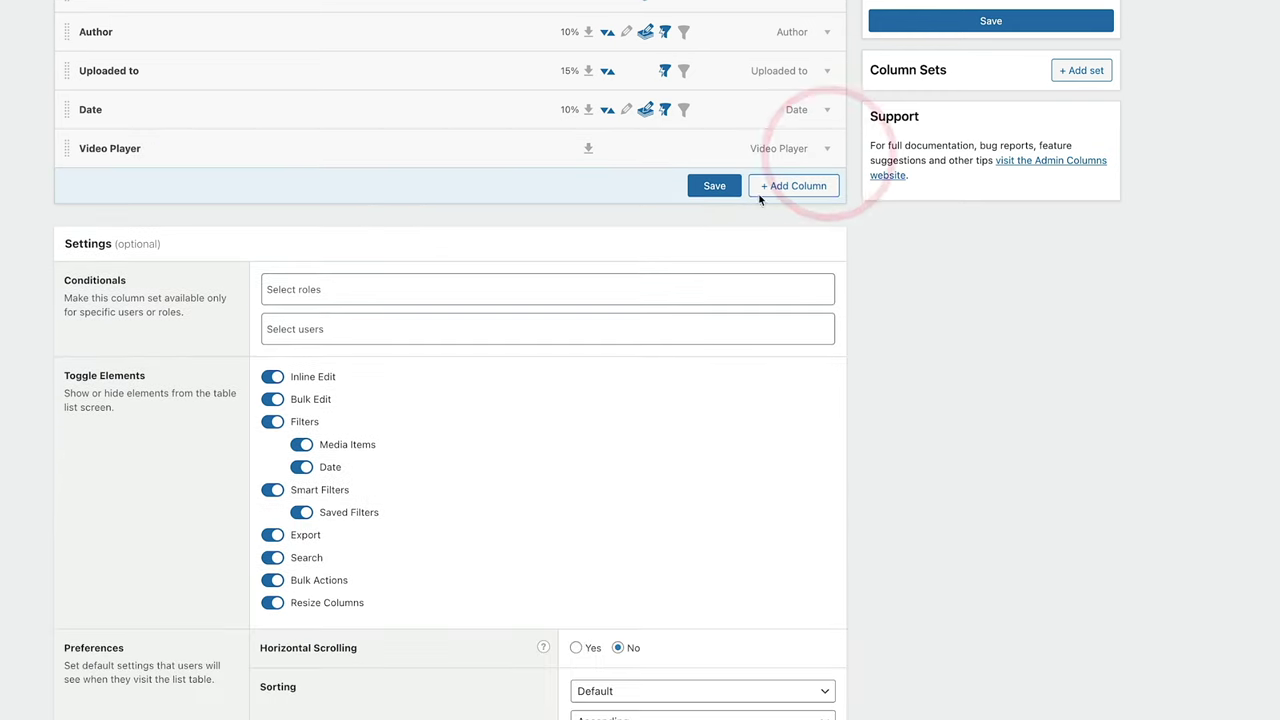
{"action": "left_click", "coordinate": [714, 185]}
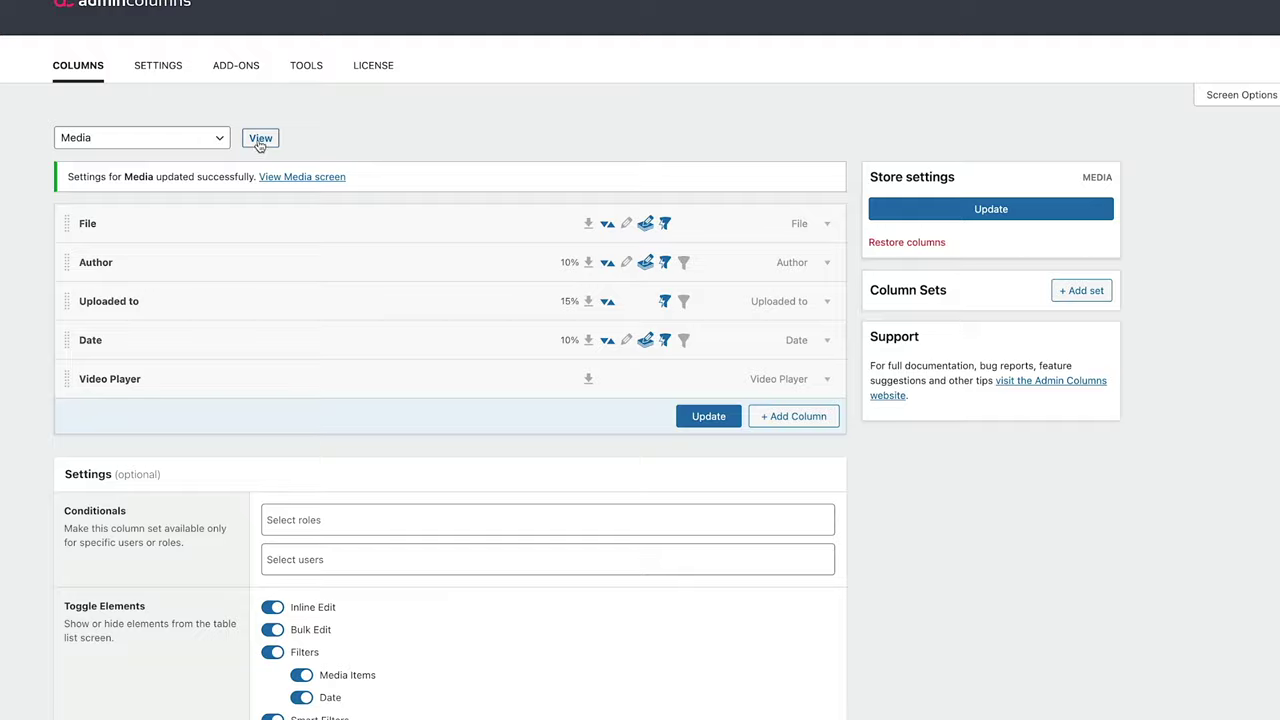
View the Media list and play the Cute-Hedgehog-Taking-A-Stroll-1 video from the Video Player column
{"action": "left_click", "coordinate": [260, 140]}
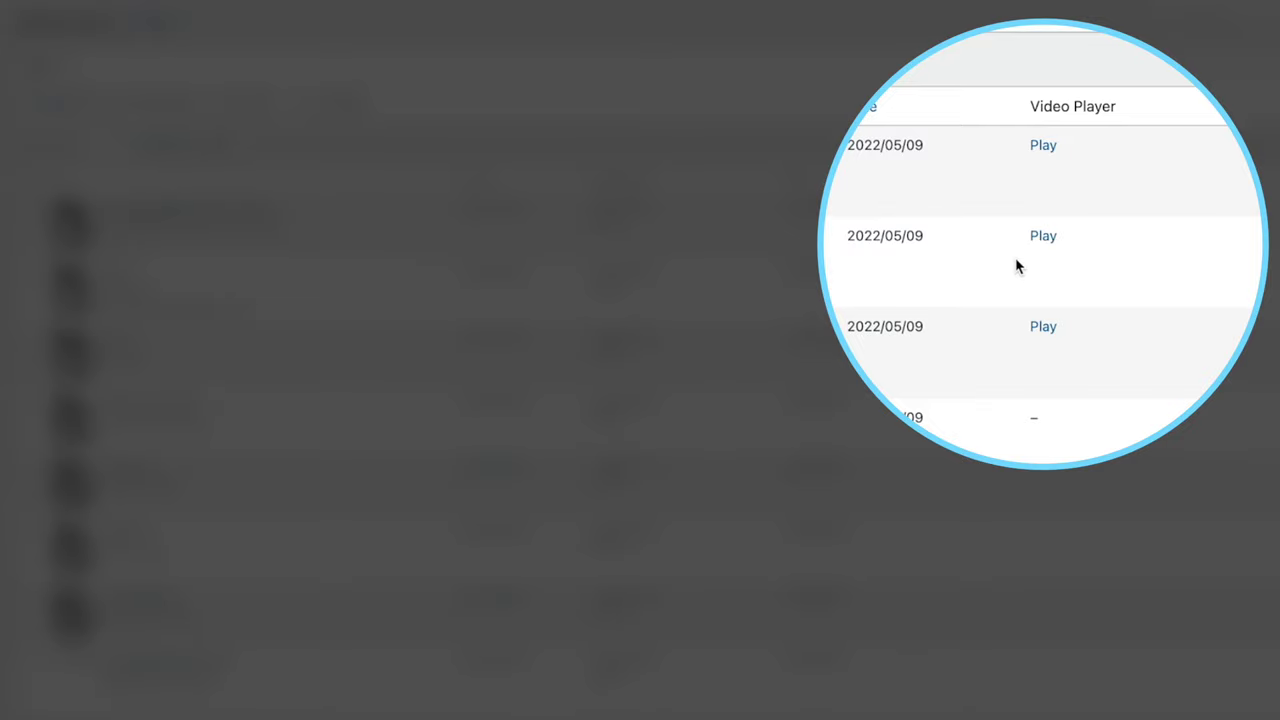
{"action": "left_click", "coordinate": [930, 207]}
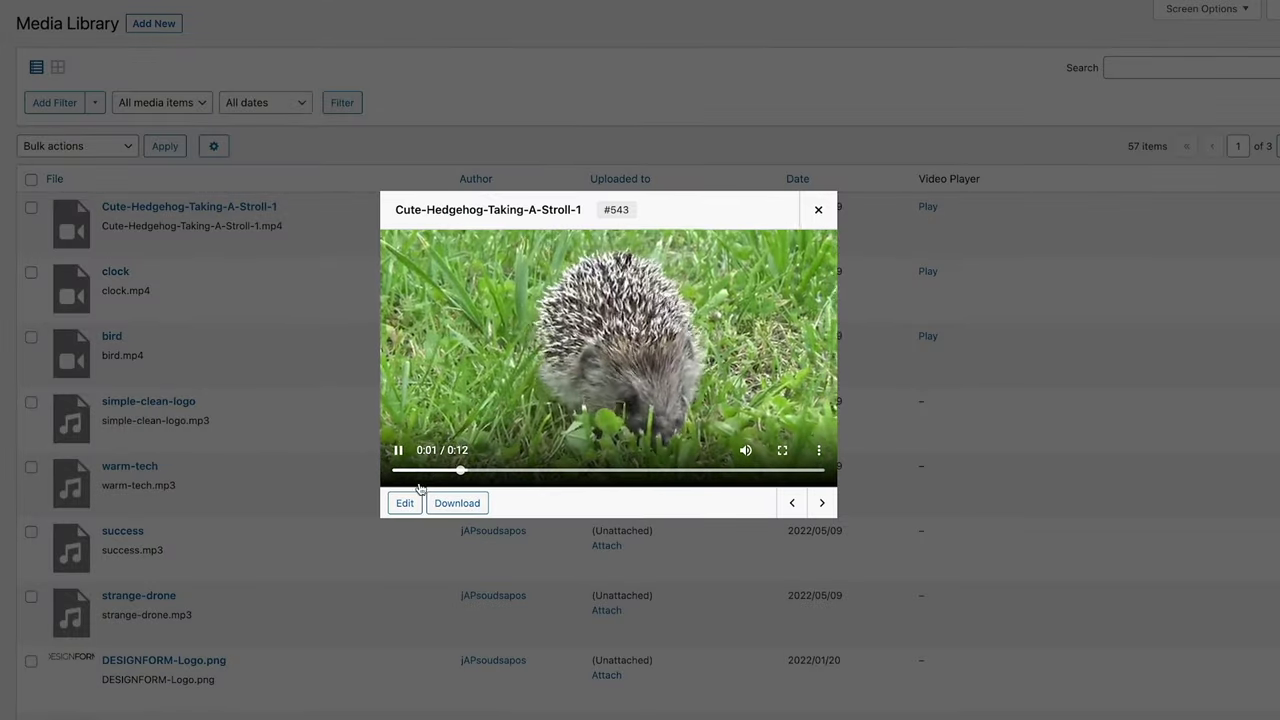
Skip to the next video in the pop-up player, close the player and look through the media list
{"action": "left_click", "coordinate": [825, 503]}
{"action": "left_click", "coordinate": [827, 502]}
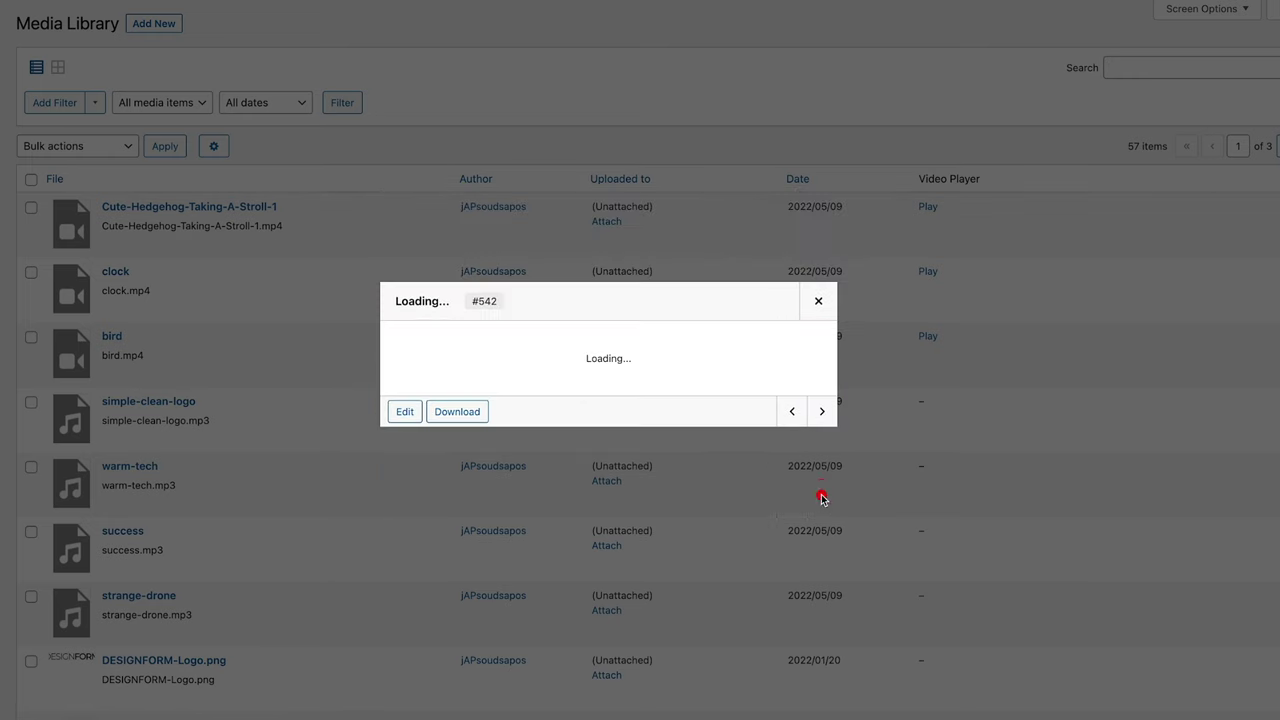
{"action": "left_click", "coordinate": [815, 210]}
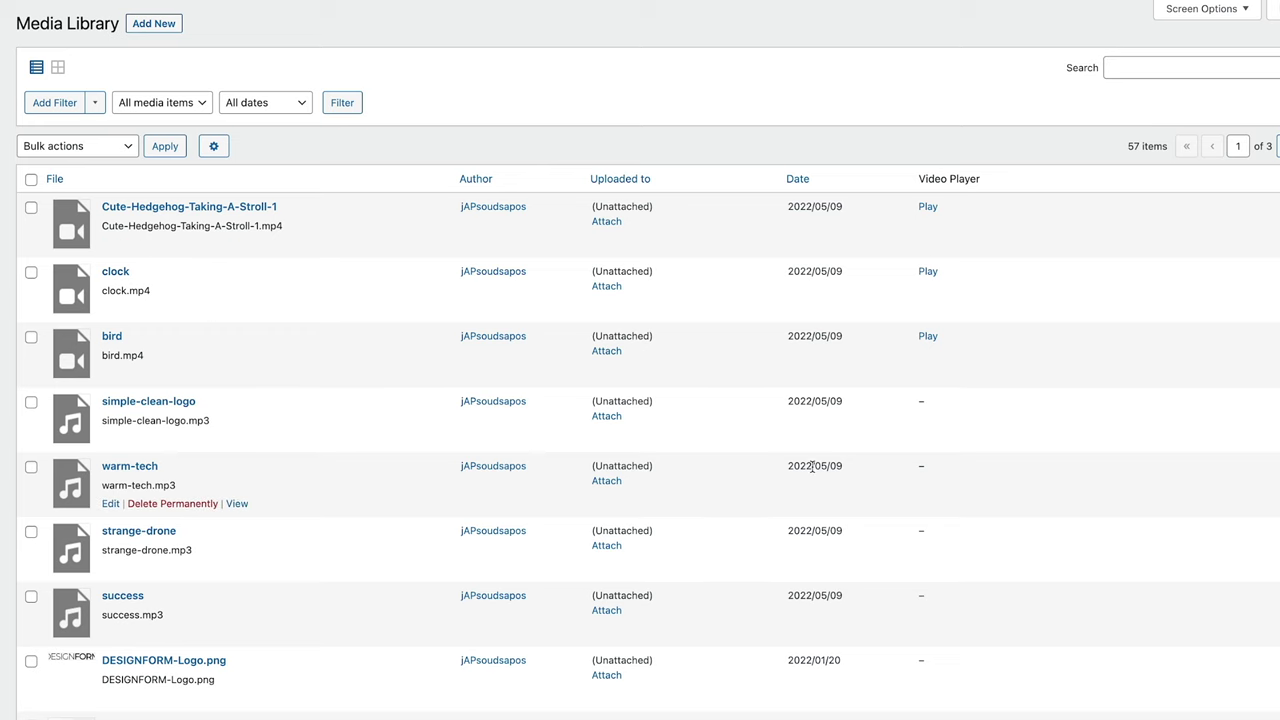
{"action": "scroll", "coordinate": [812, 466], "scroll_direction": "down", "scroll_amount": 5}
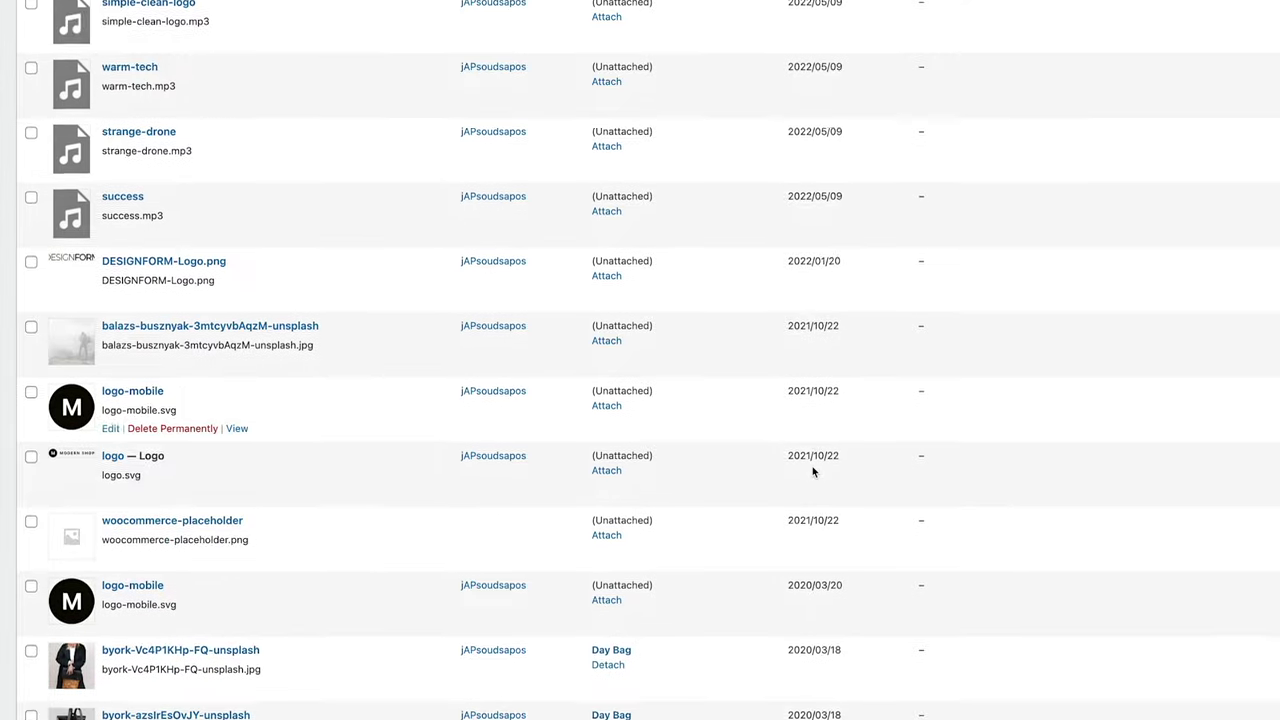
{"action": "scroll", "coordinate": [812, 472], "scroll_direction": "up", "scroll_amount": 5}
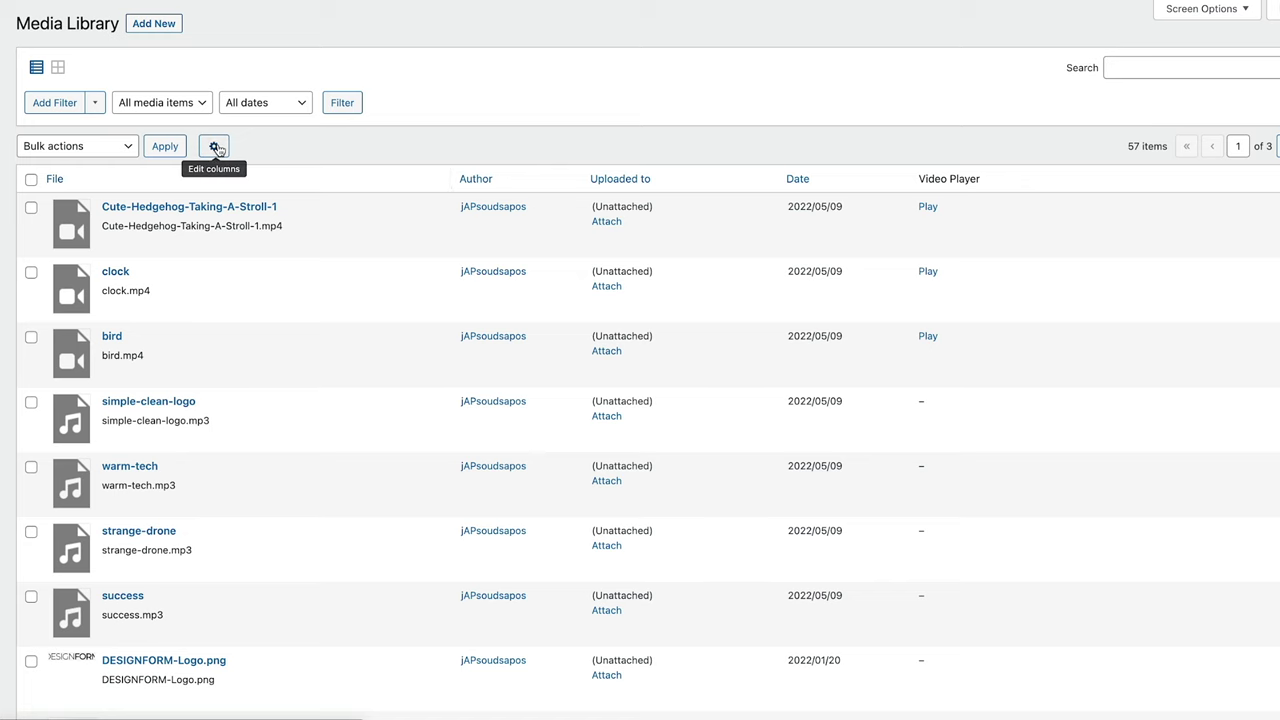
Add a Media column set named Video that copies the current column settings
{"action": "left_click", "coordinate": [217, 147]}
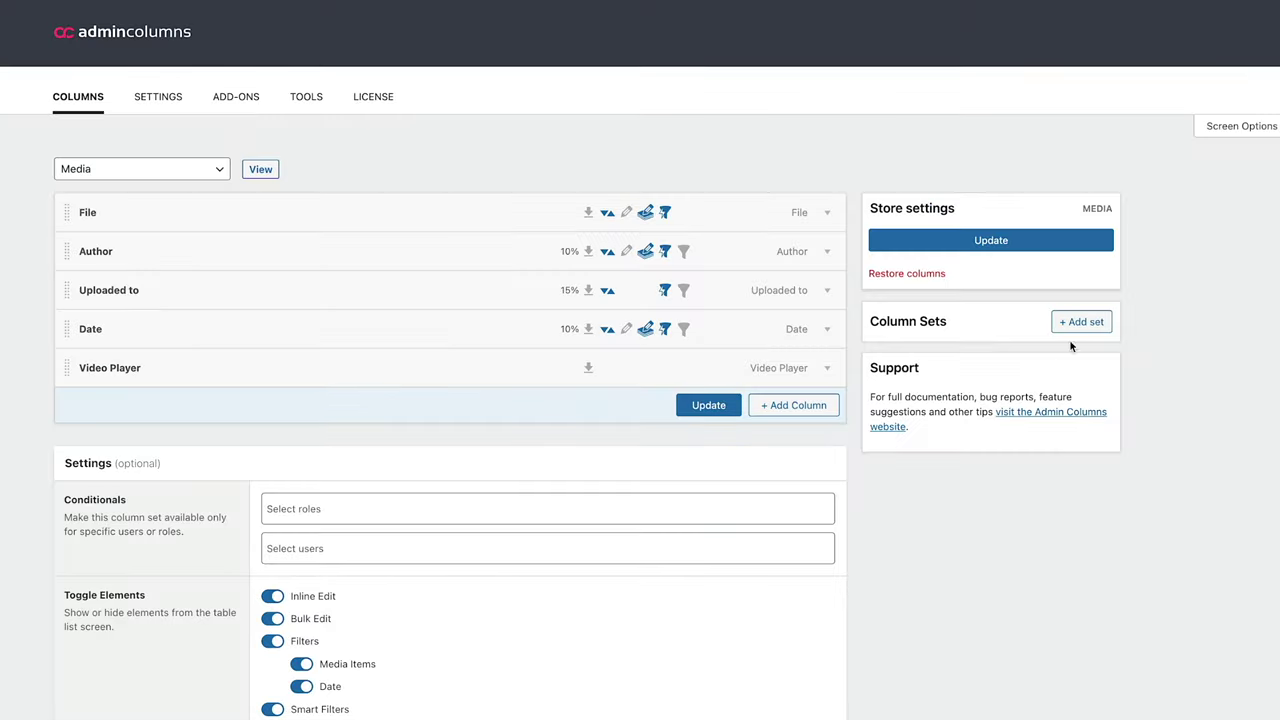
{"action": "left_click", "coordinate": [1087, 322]}
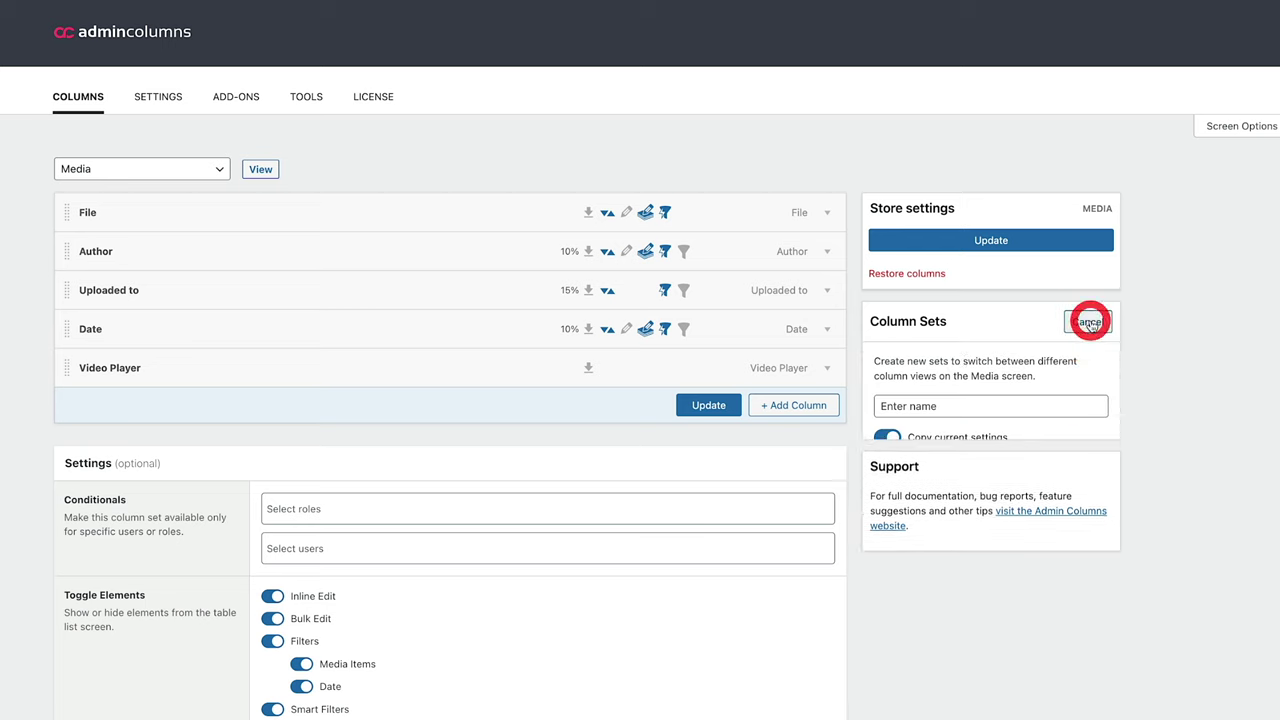
{"action": "left_click", "coordinate": [922, 407]}
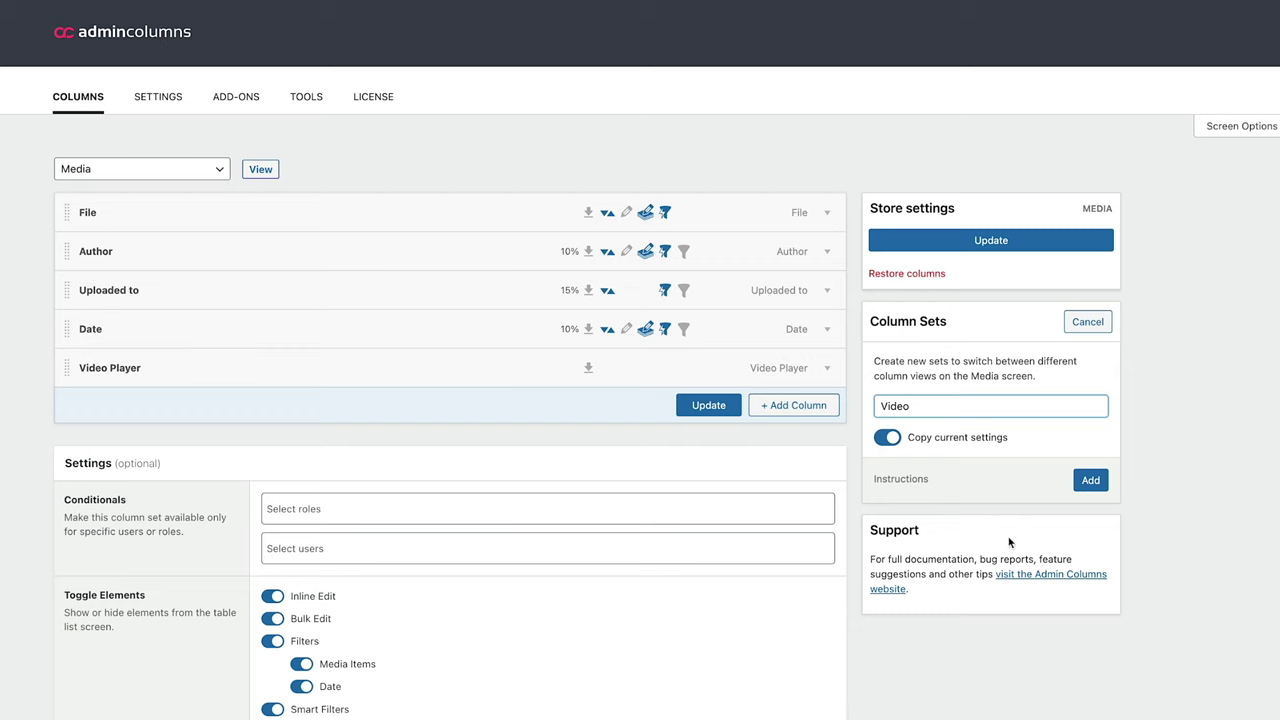
{"action": "left_click", "coordinate": [1090, 481]}
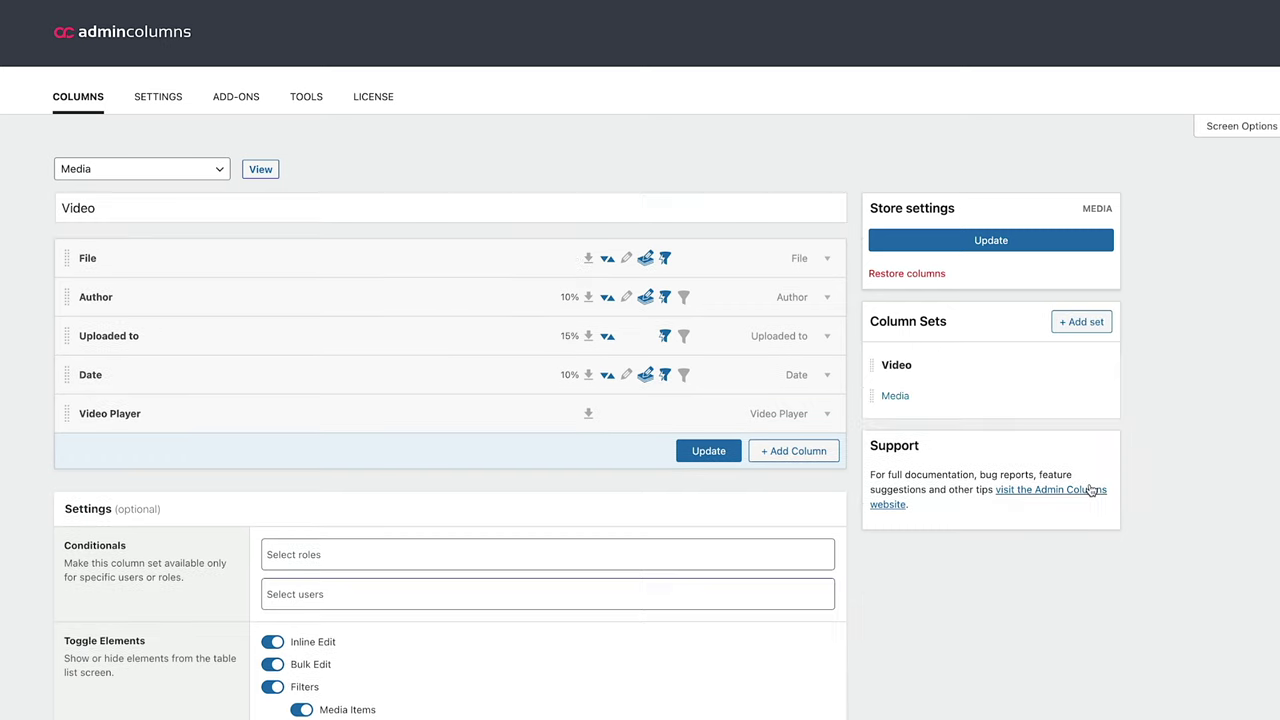
View the media list with the Video column set and choose Video as the media type to filter by
{"action": "left_click", "coordinate": [261, 171]}
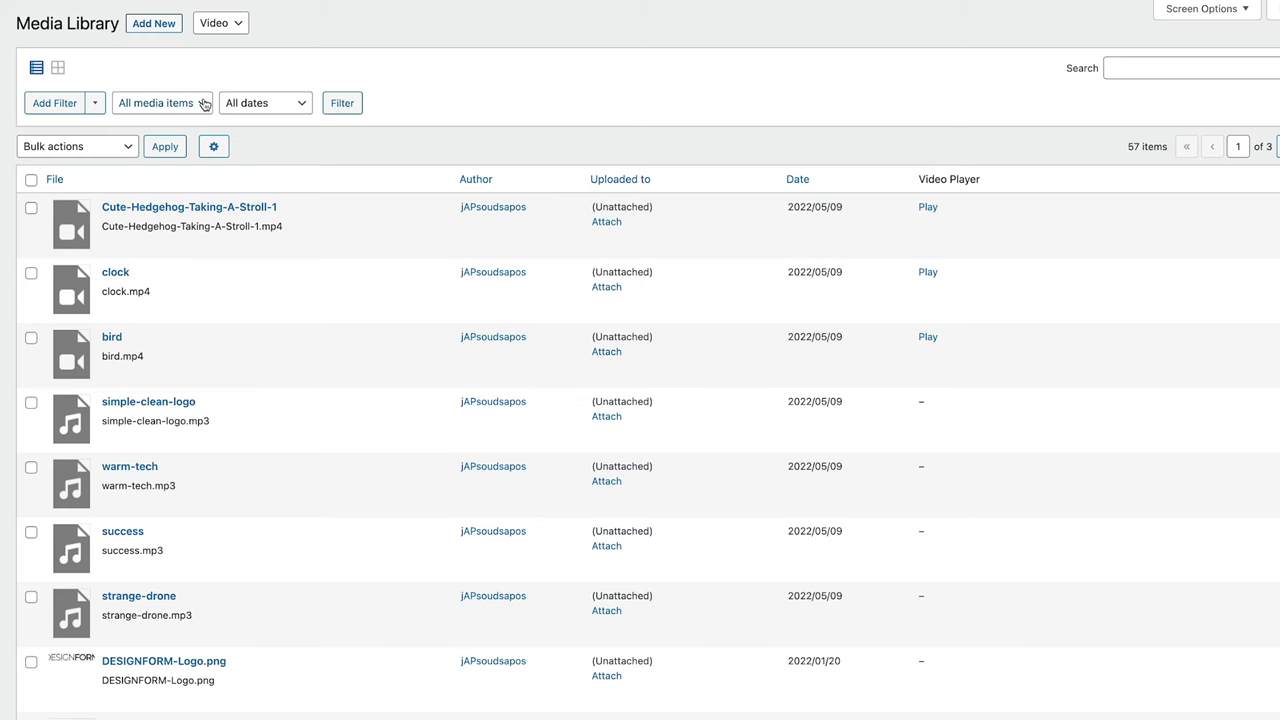
{"action": "left_click", "coordinate": [203, 104]}
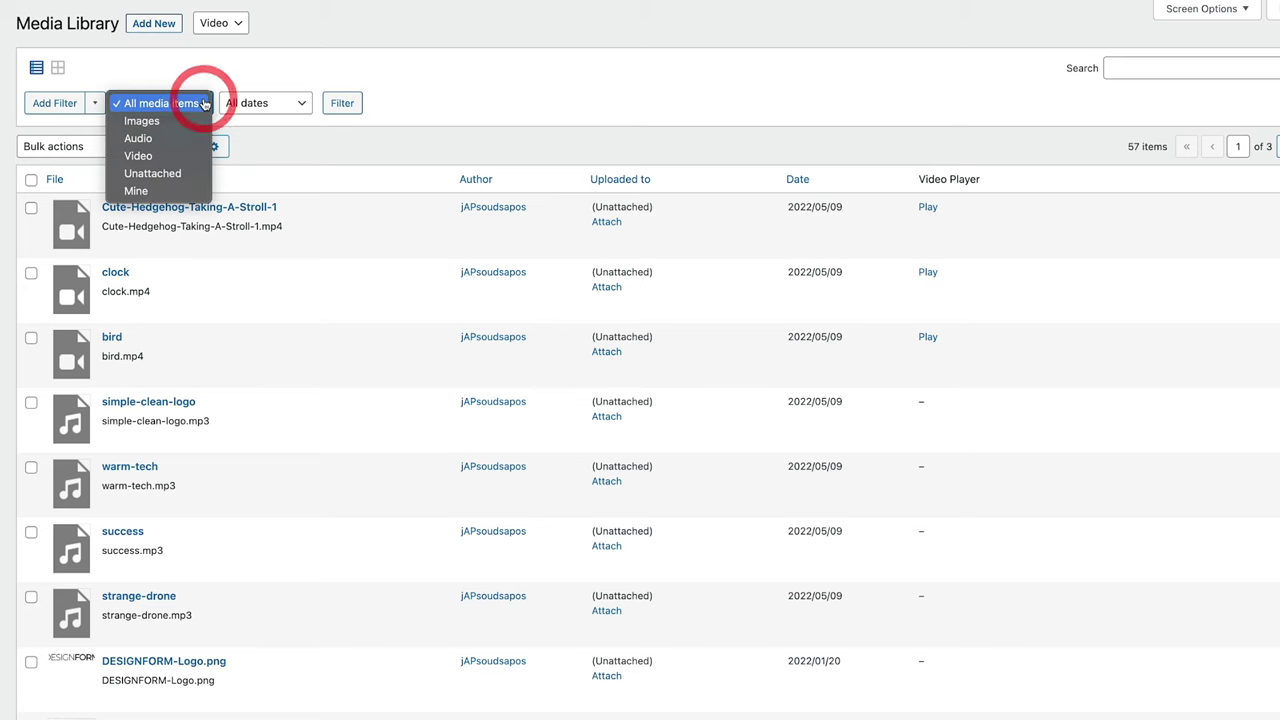
{"action": "left_click", "coordinate": [160, 157]}
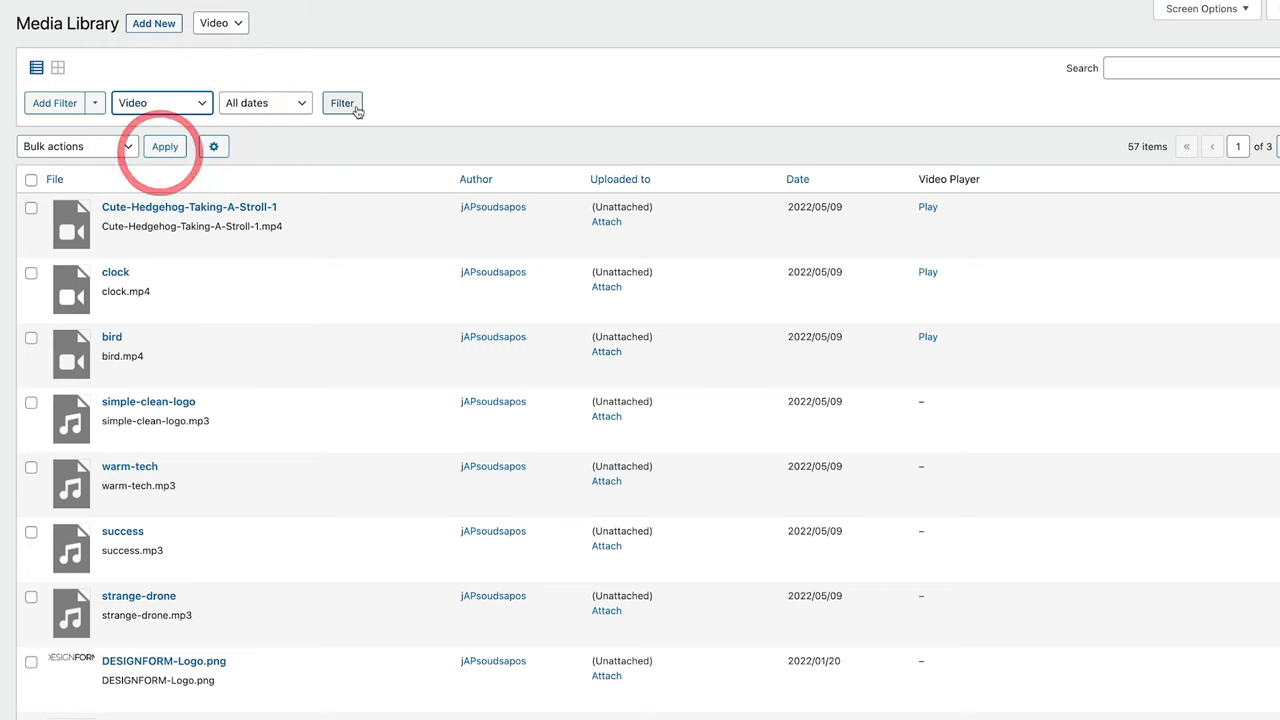
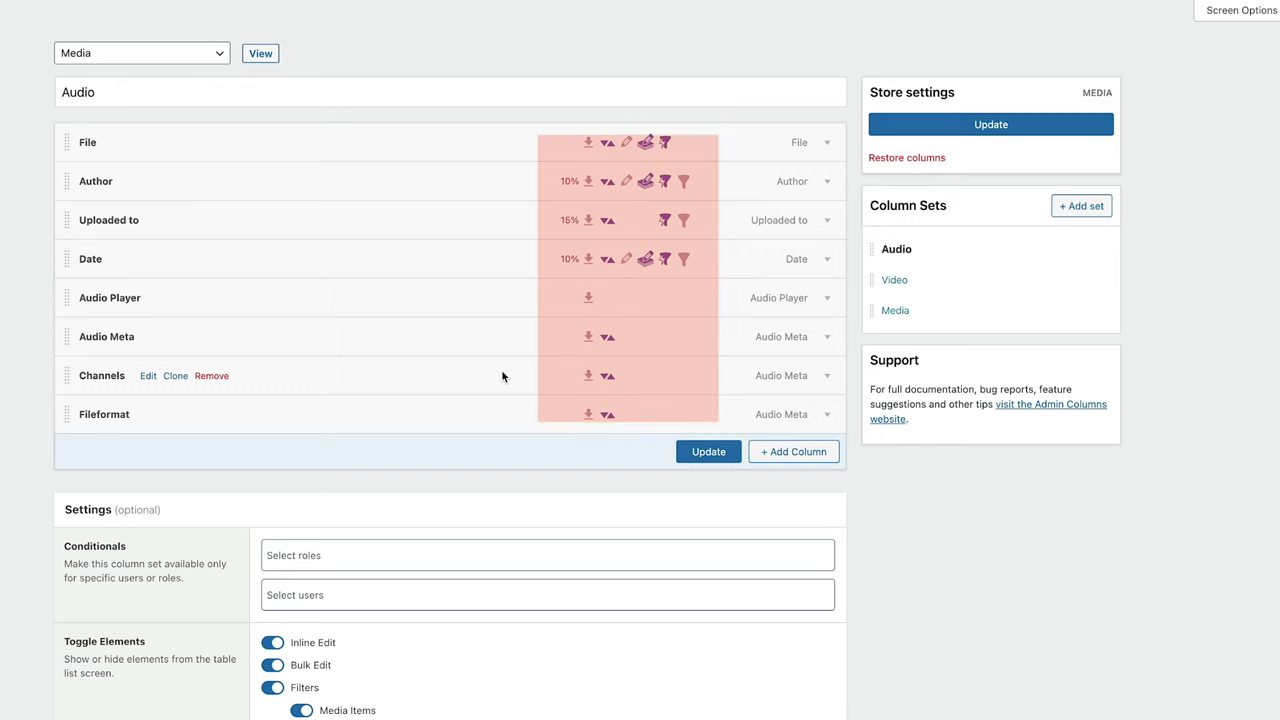
Enable export for the File, Author, Uploaded to, Date, Audio Meta, Channels and Fileformat columns of the Audio set
{"action": "scroll", "coordinate": [502, 373], "scroll_direction": "down", "scroll_amount": 1}
{"action": "scroll", "coordinate": [502, 376], "scroll_direction": "down", "scroll_amount": 3}
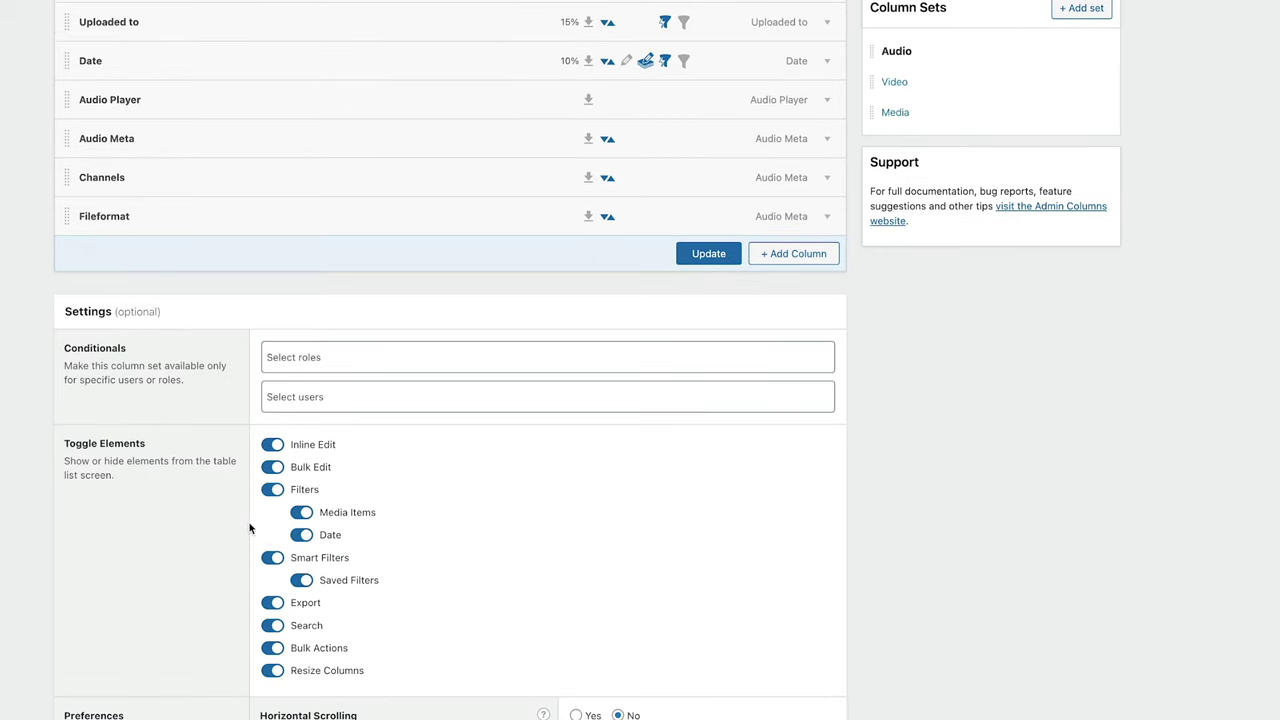
{"action": "scroll", "coordinate": [250, 528], "scroll_direction": "up", "scroll_amount": 4}
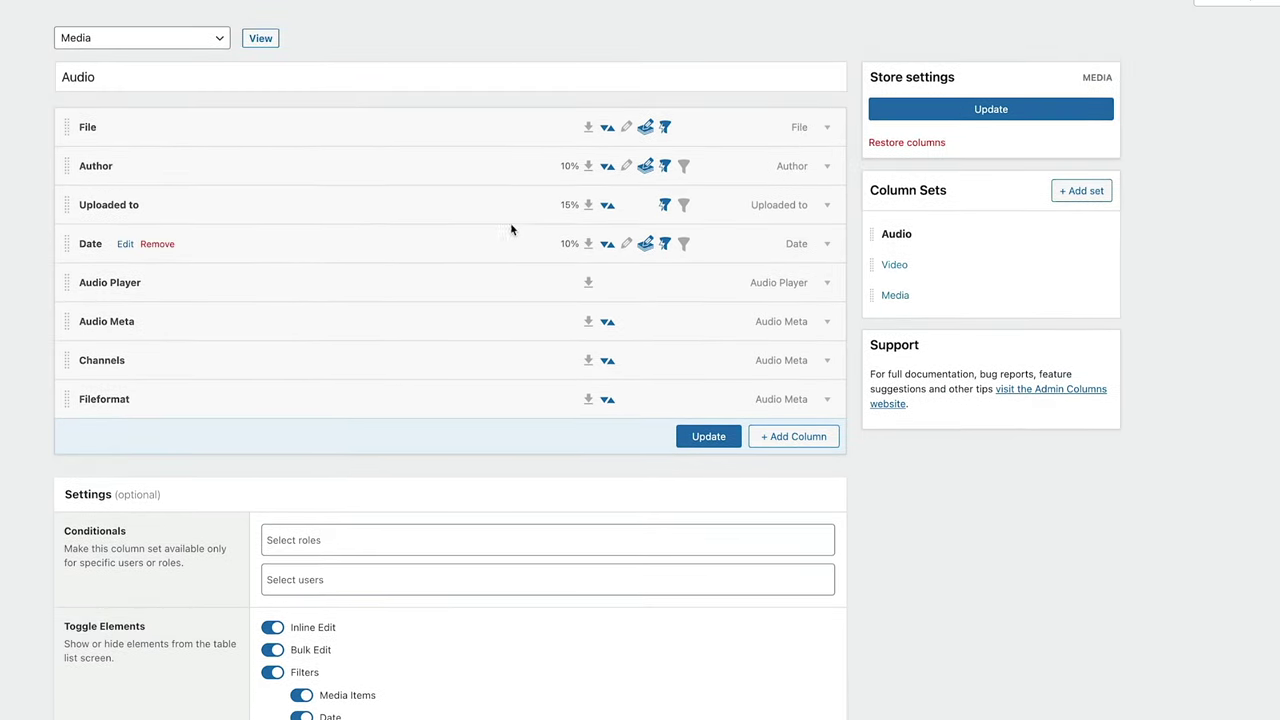
{"action": "left_click", "coordinate": [589, 129]}
{"action": "left_click", "coordinate": [588, 167]}
{"action": "left_click", "coordinate": [588, 205]}
{"action": "left_click", "coordinate": [589, 245]}
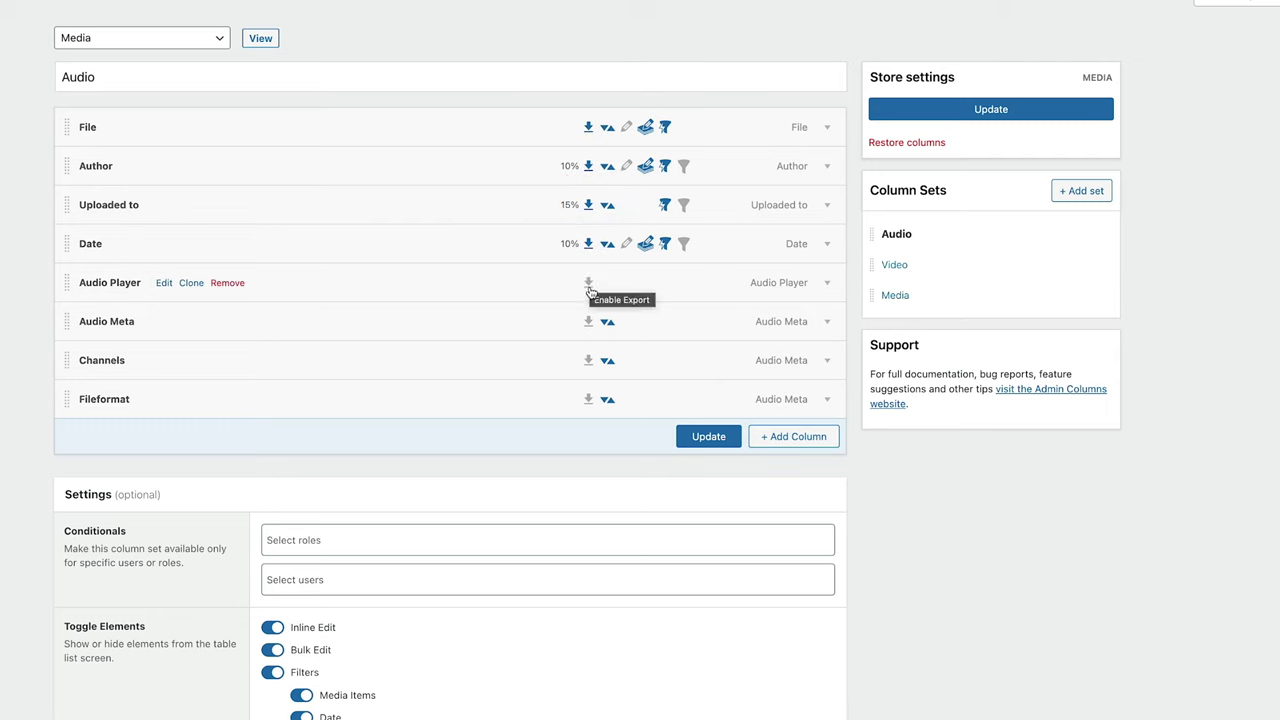
{"action": "left_click", "coordinate": [588, 321]}
{"action": "left_click", "coordinate": [589, 360]}
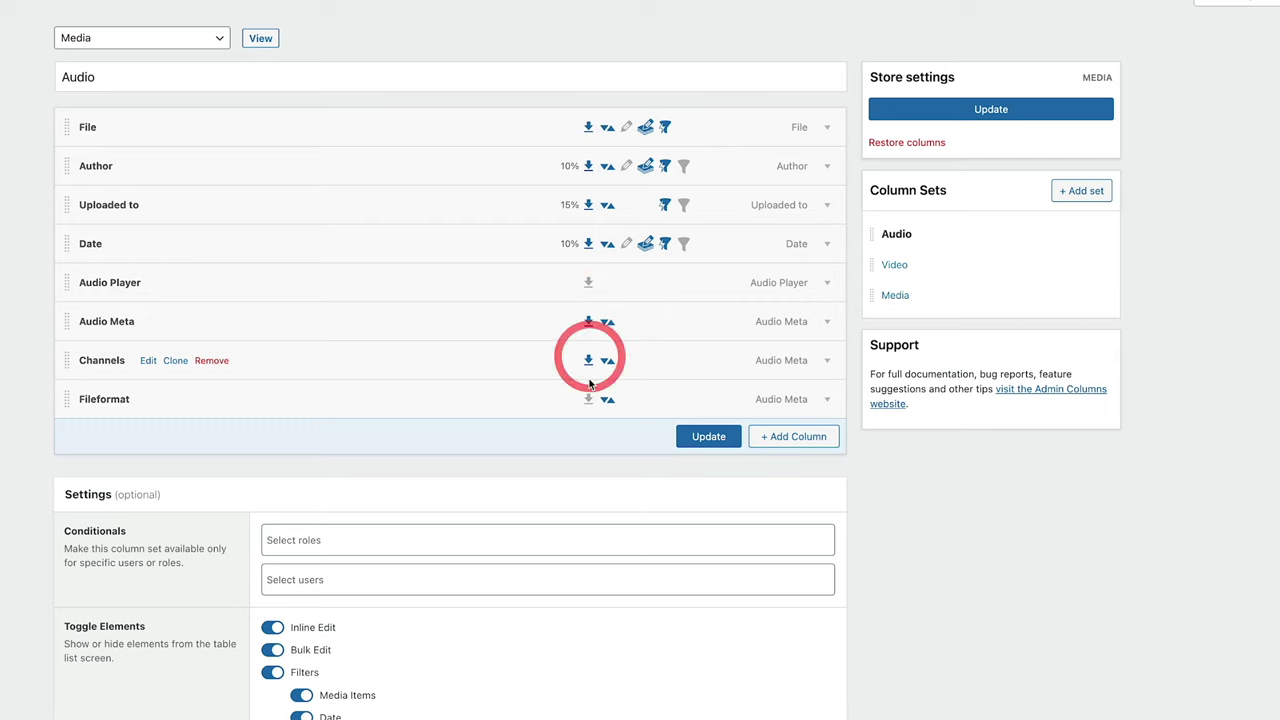
{"action": "left_click", "coordinate": [588, 399]}
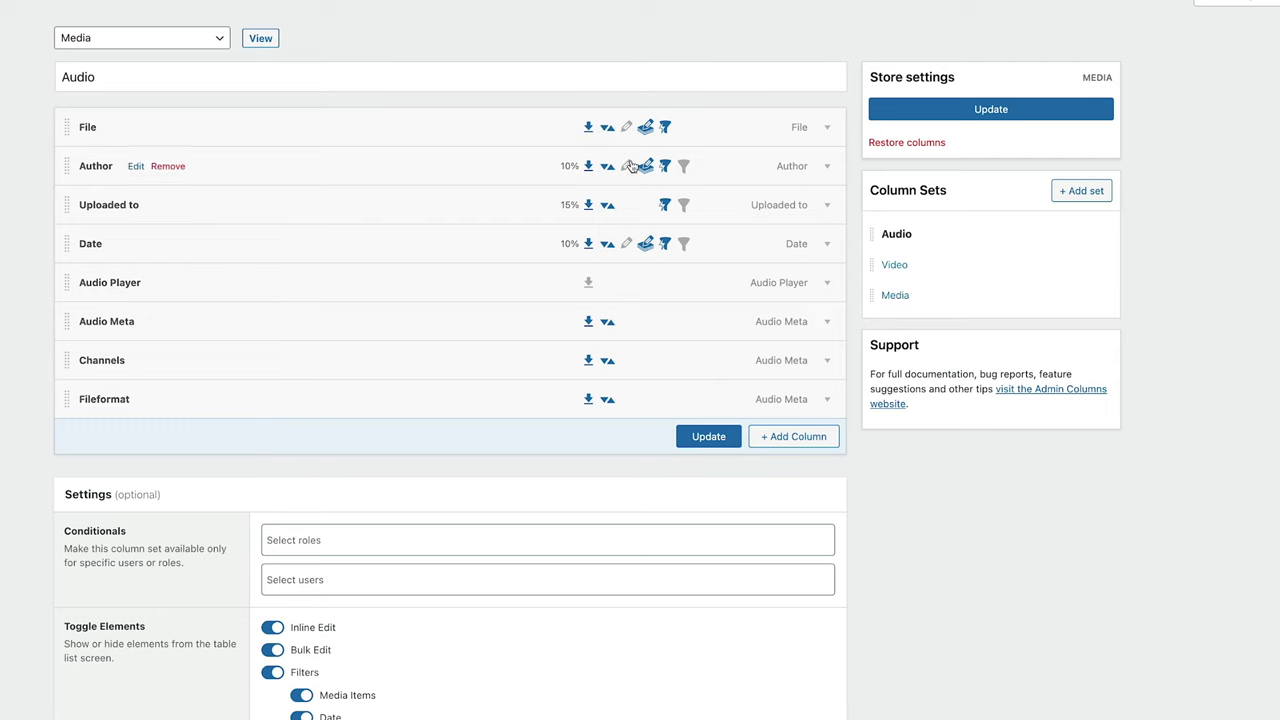
Enable inline editing for the File, Author and Date columns of the Audio set
{"action": "left_click", "coordinate": [626, 129]}
{"action": "left_click", "coordinate": [626, 166]}
{"action": "left_click", "coordinate": [626, 244]}
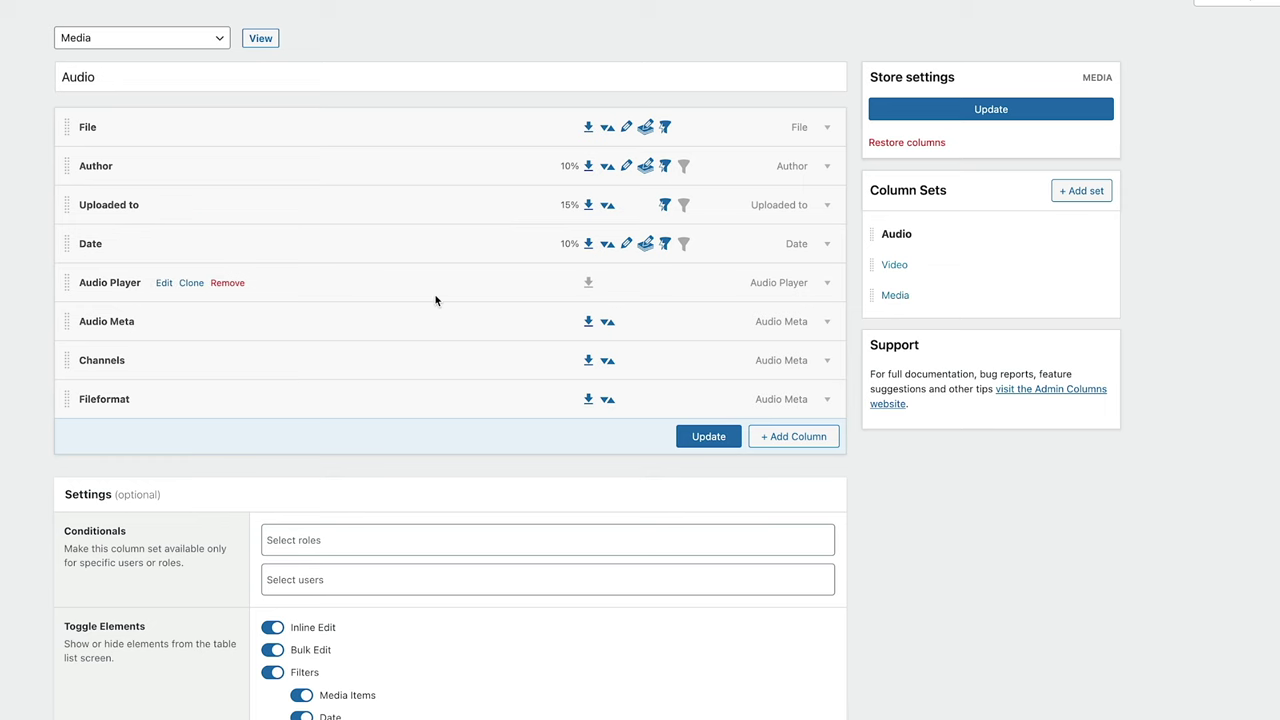
Turn off the Export element for the Audio column set's list screen and save the settings
{"action": "scroll", "coordinate": [435, 300], "scroll_direction": "down", "scroll_amount": 3}
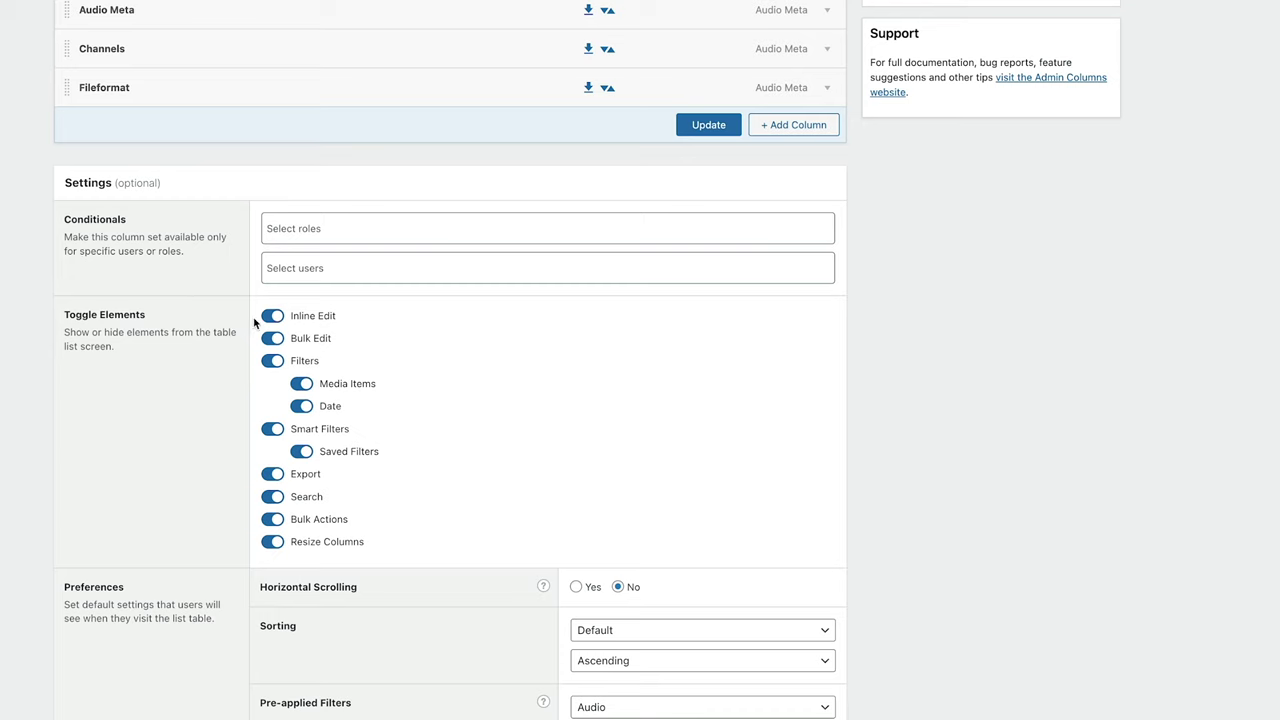
{"action": "left_click", "coordinate": [270, 474]}
{"action": "scroll", "coordinate": [594, 437], "scroll_direction": "up", "scroll_amount": 2}
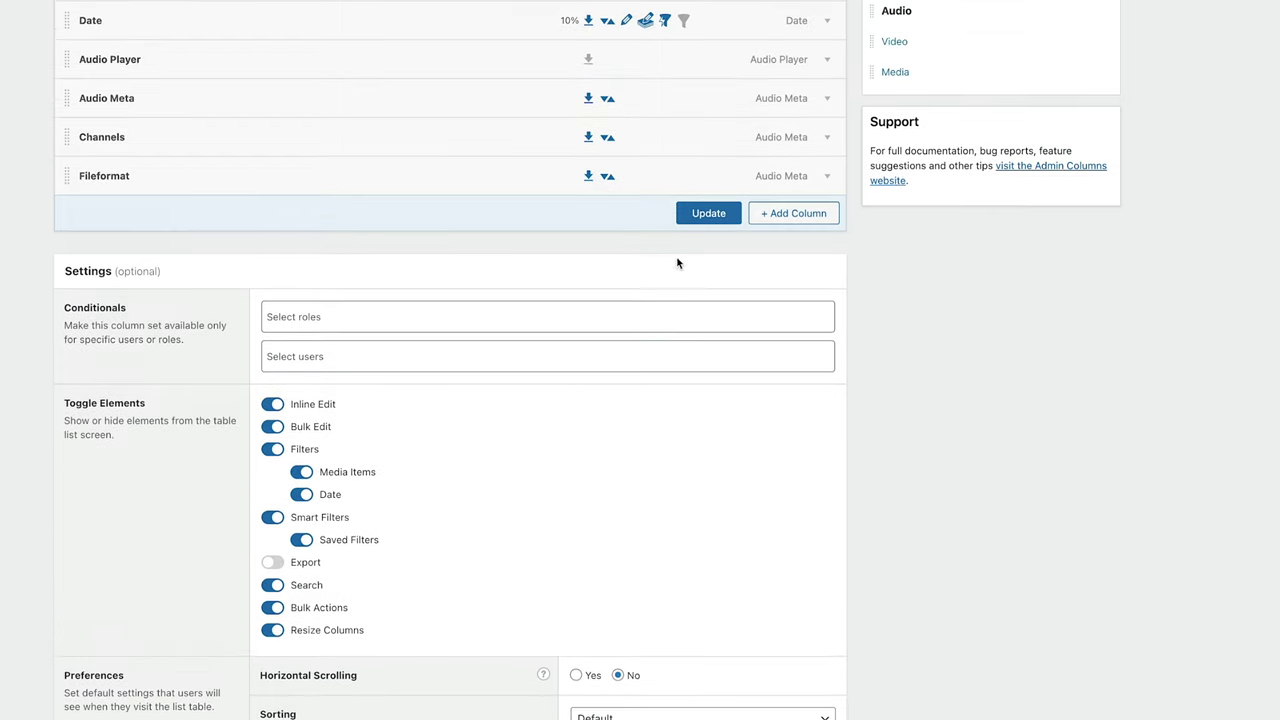
{"action": "left_click", "coordinate": [698, 218]}
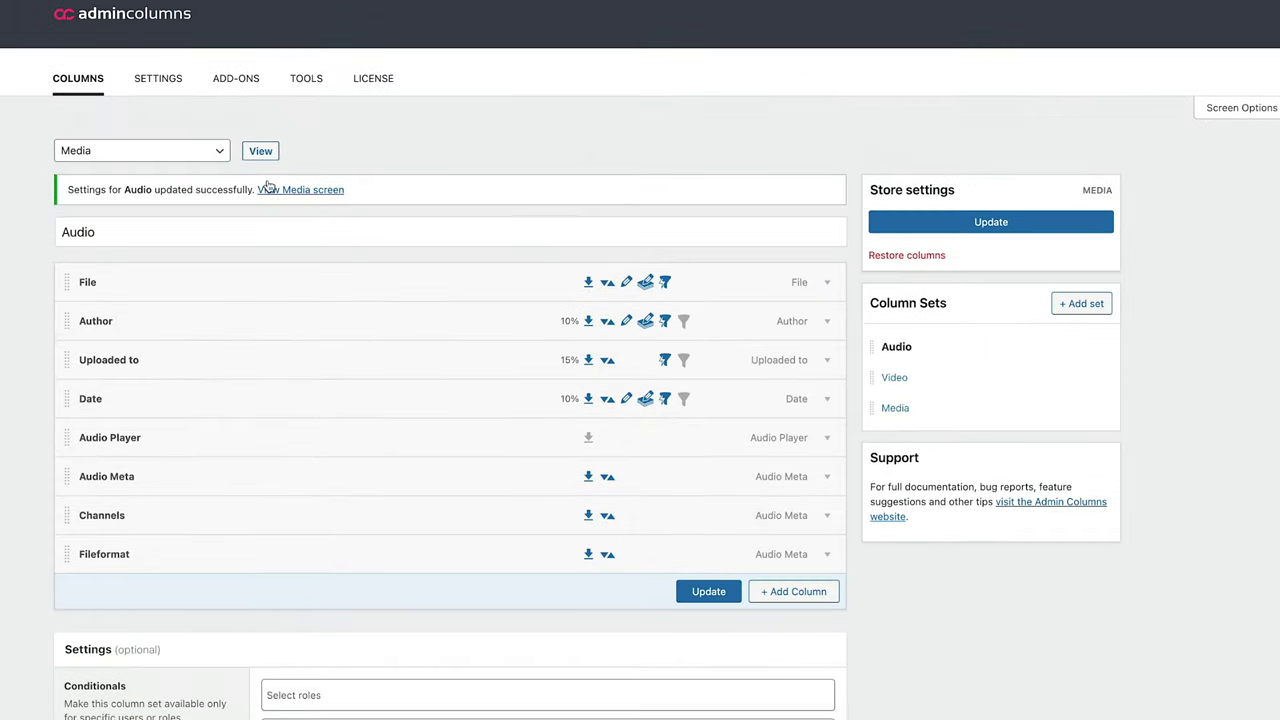
View the media list with the Audio column set, check the available bulk actions and turn on Inline Edit
{"action": "left_click", "coordinate": [260, 151]}
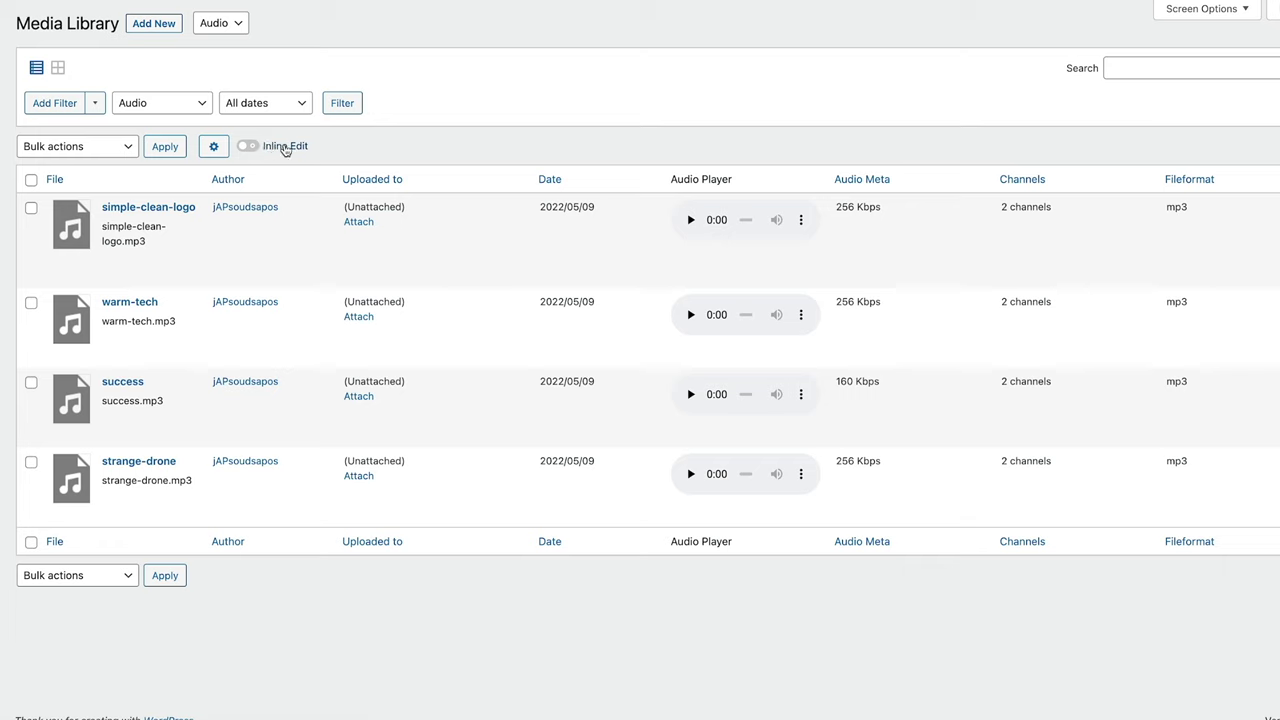
{"action": "left_click", "coordinate": [131, 148]}
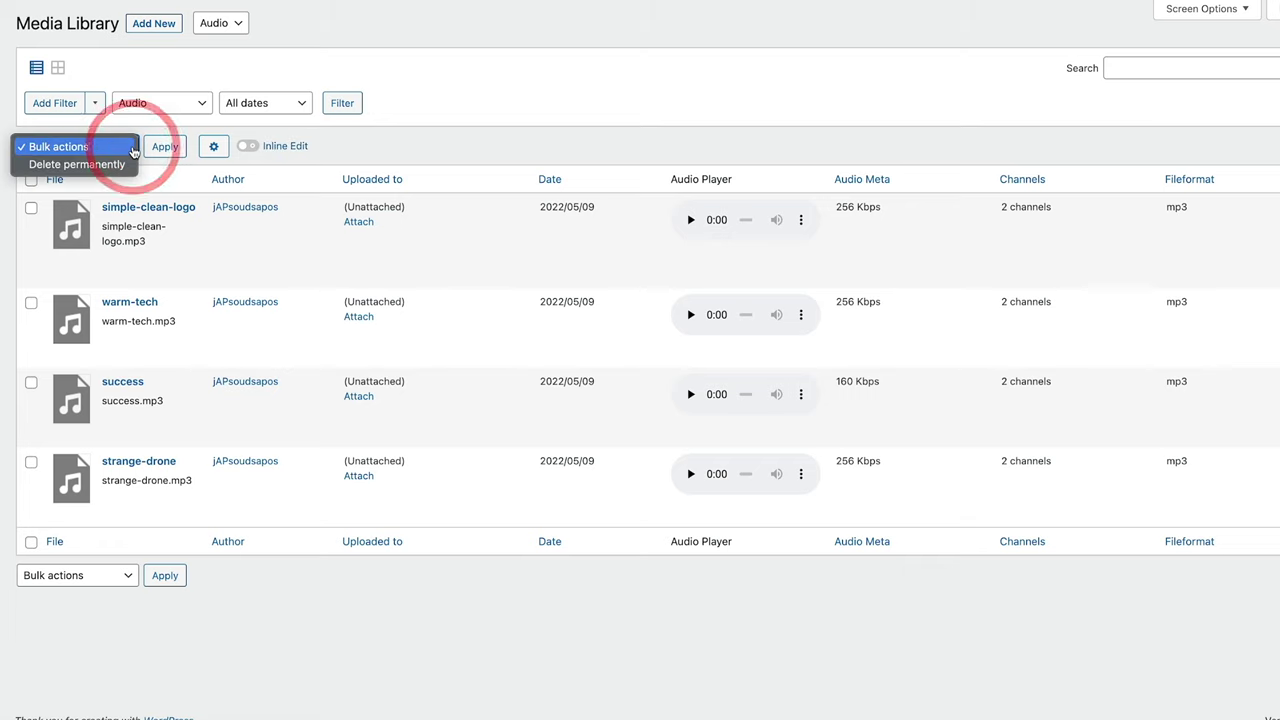
{"action": "left_click", "coordinate": [383, 134]}
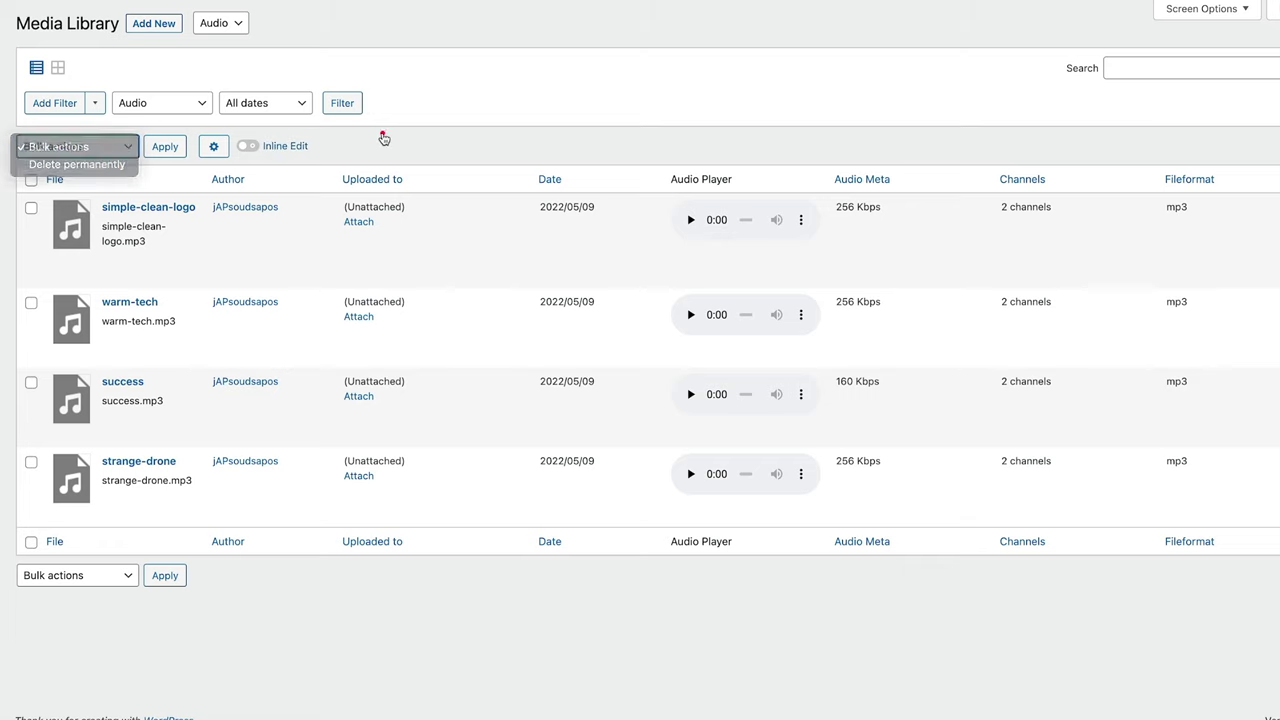
{"action": "left_click", "coordinate": [251, 148]}
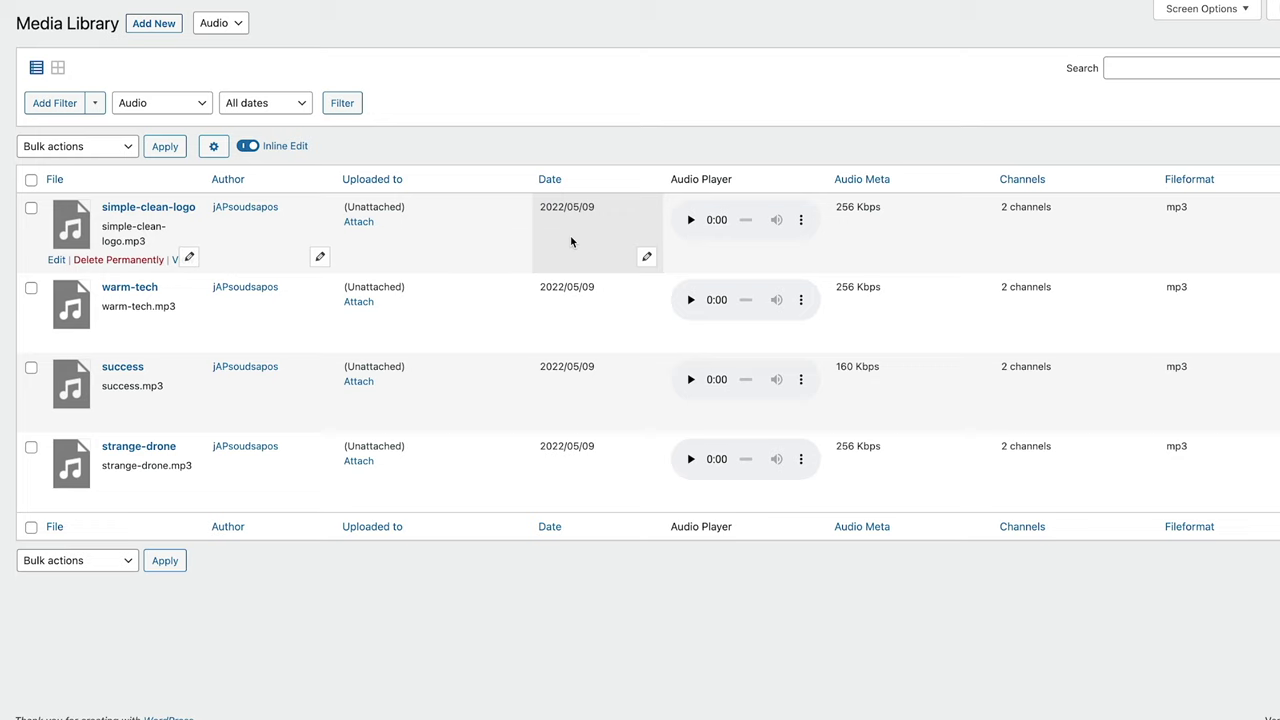
Open the inline editors for the date and author of simple-clean-logo and close each without changing anything
{"action": "left_click", "coordinate": [648, 258]}
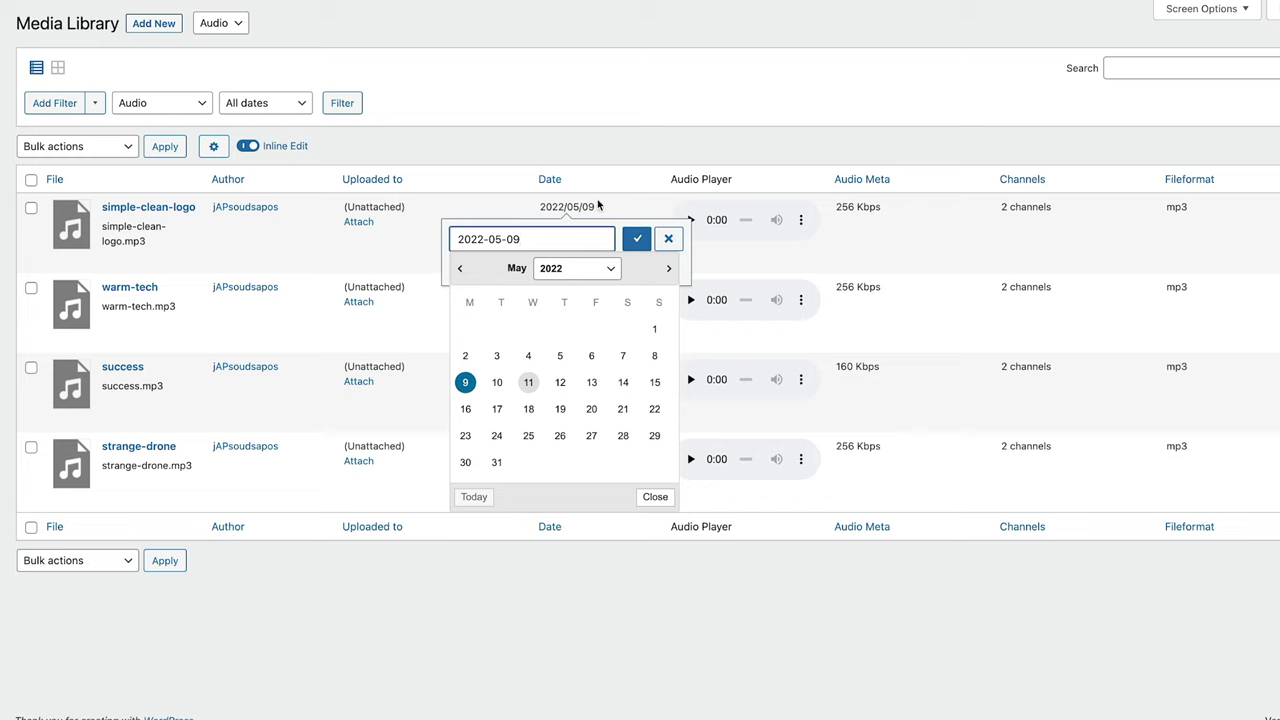
{"action": "left_click", "coordinate": [563, 153]}
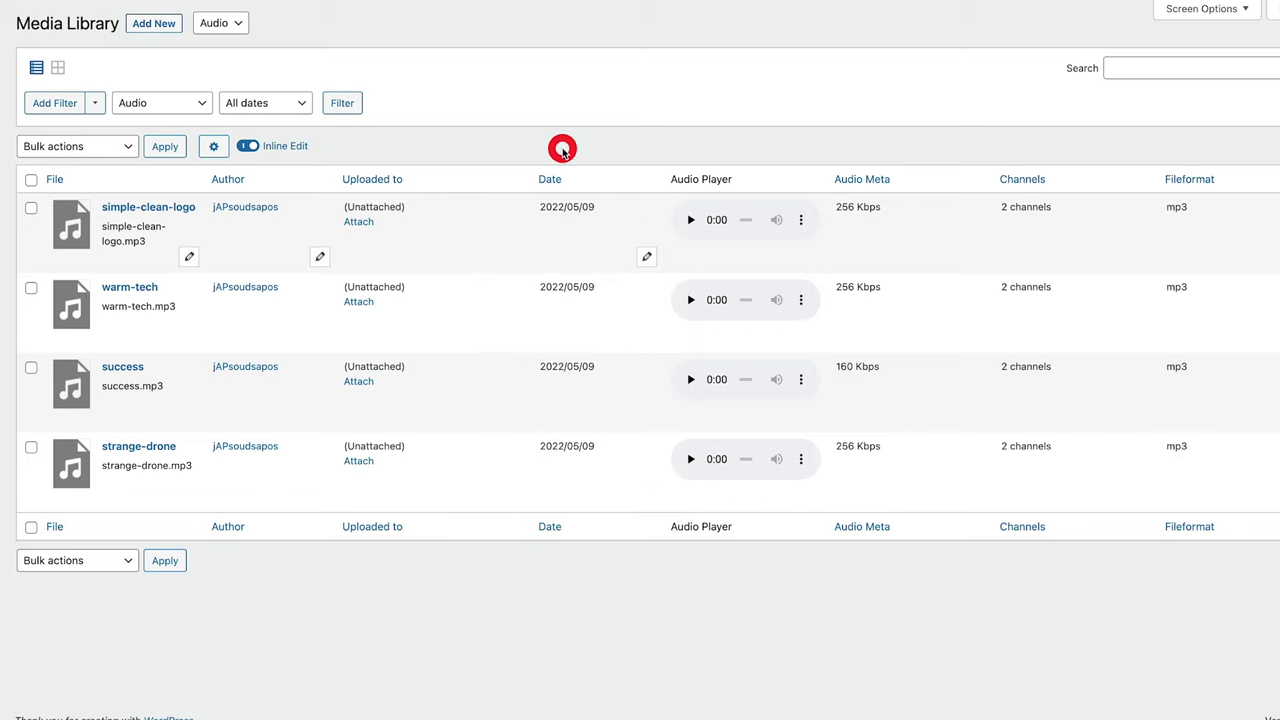
{"action": "left_click", "coordinate": [321, 259]}
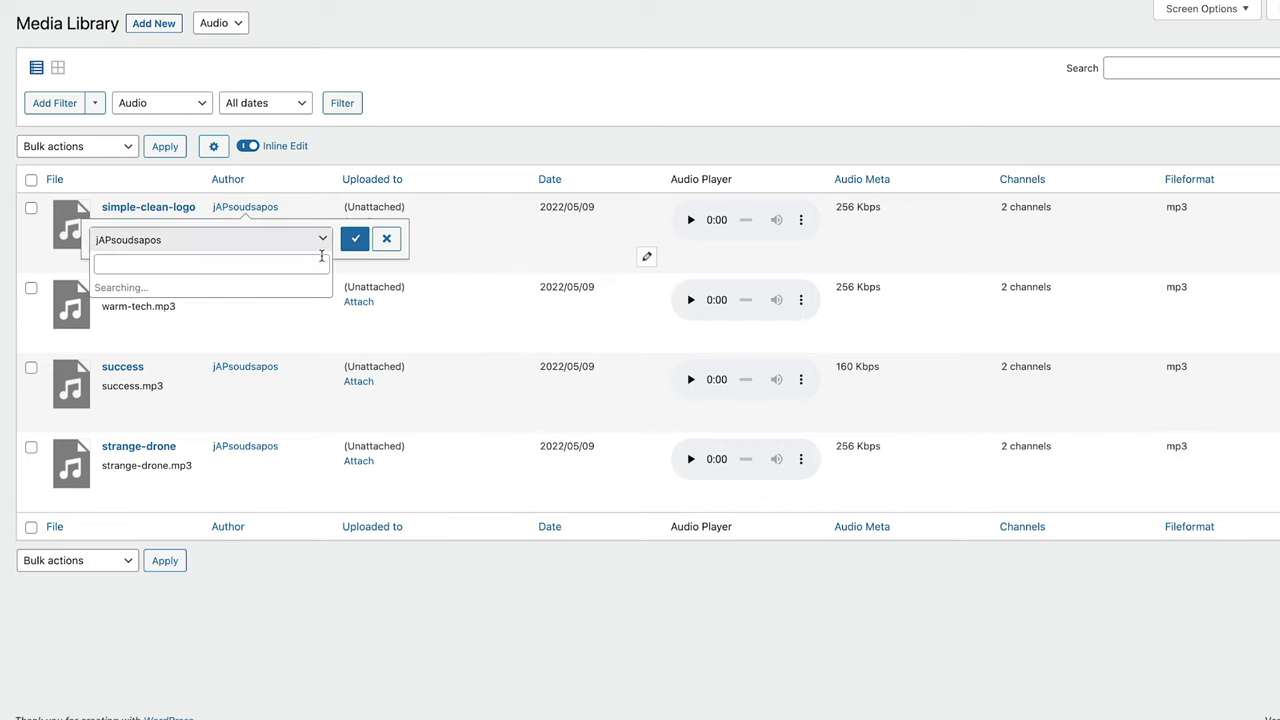
{"action": "left_click", "coordinate": [386, 146]}
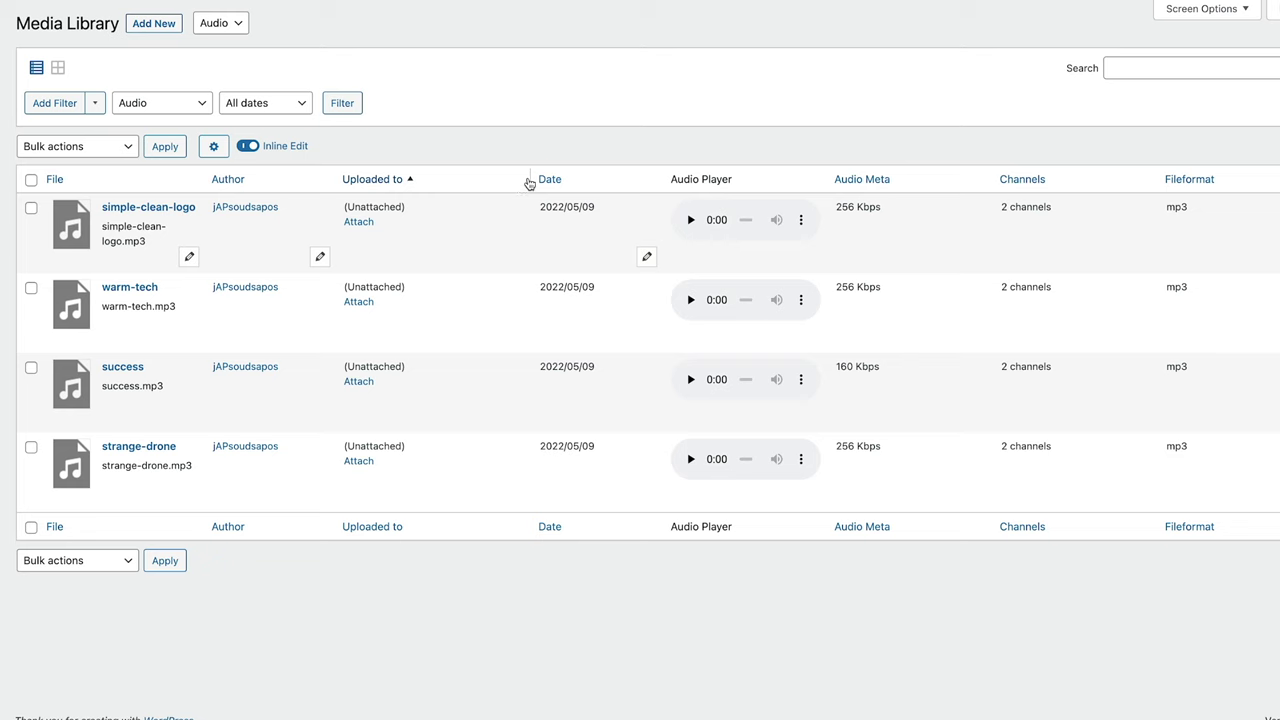
Narrow the Uploaded to column in the media list
{"action": "left_click_drag", "start_coordinate": [531, 179], "coordinate": [486, 188]}
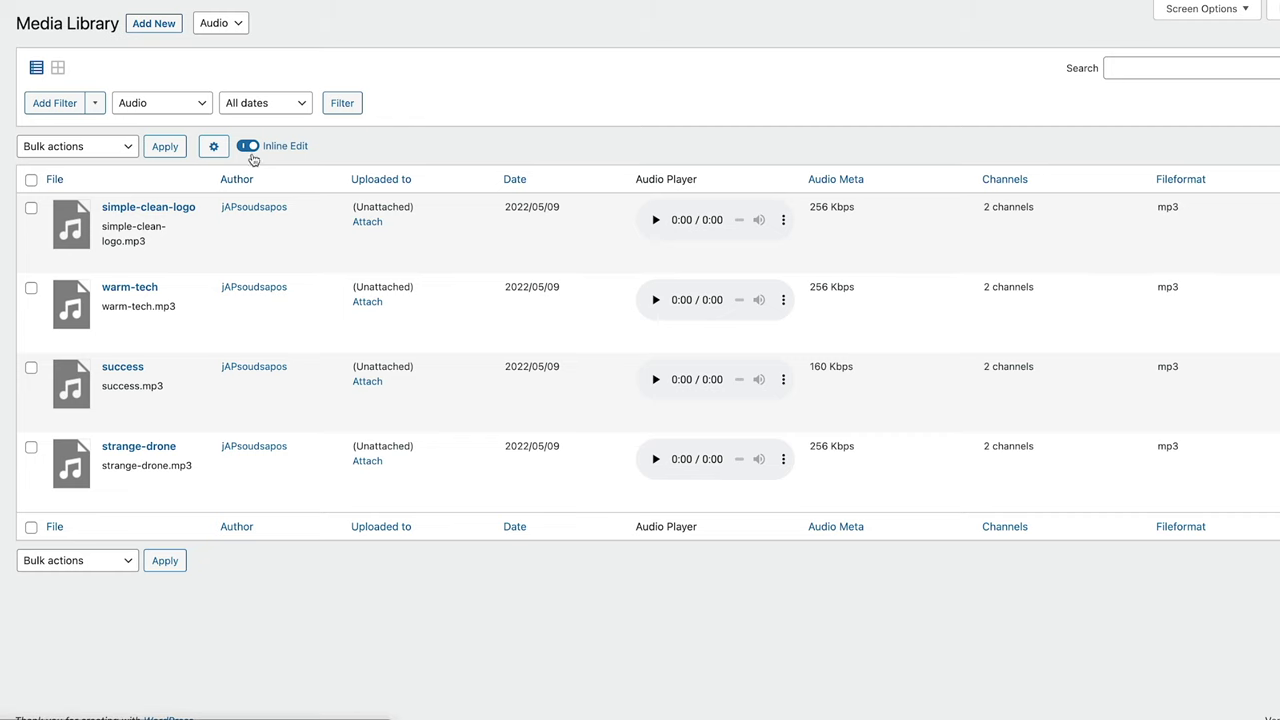
Turn on the Export element for the Audio column set, save the settings and view the media list
{"action": "left_click", "coordinate": [213, 147]}
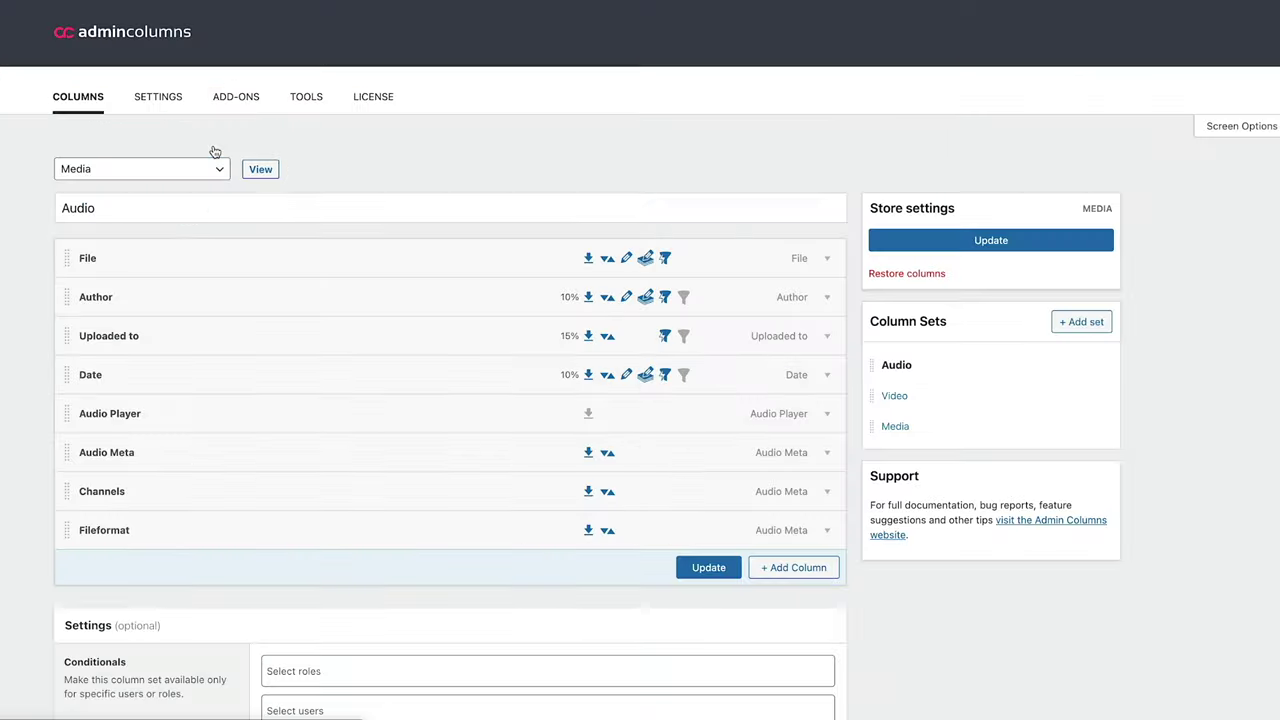
{"action": "scroll", "coordinate": [267, 400], "scroll_direction": "down", "scroll_amount": 5}
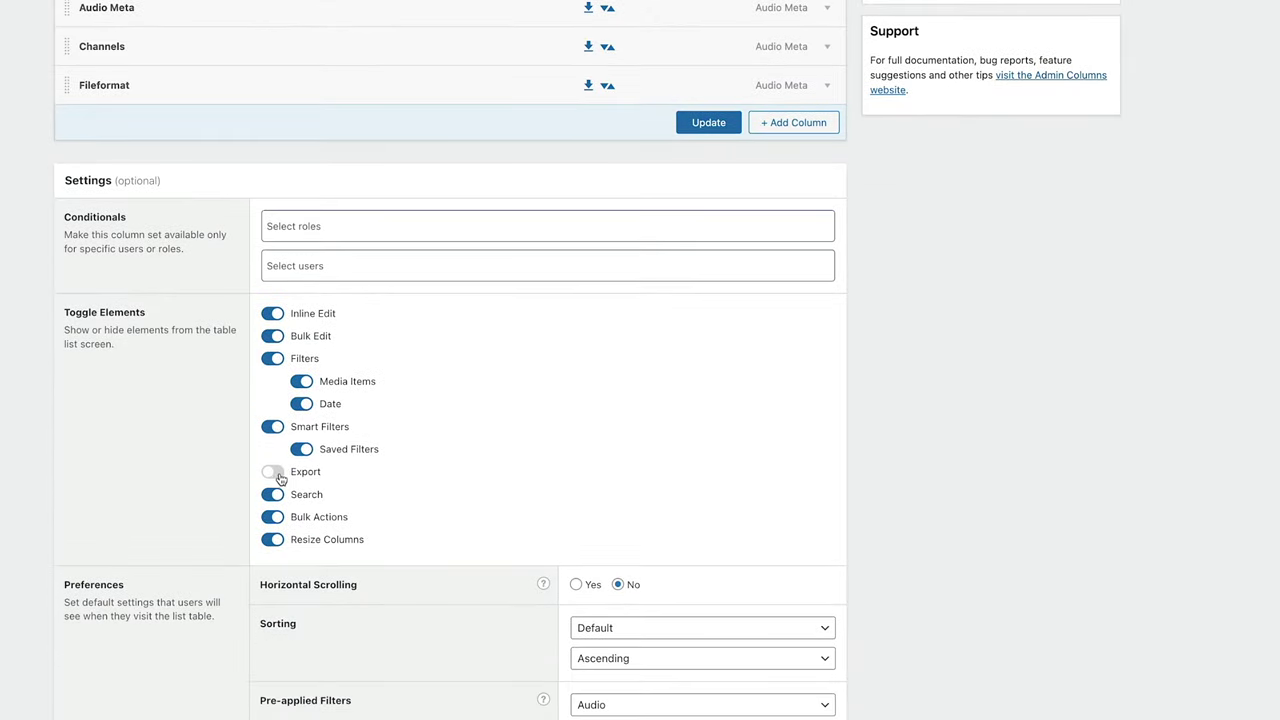
{"action": "left_click", "coordinate": [273, 473]}
{"action": "scroll", "coordinate": [631, 344], "scroll_direction": "up", "scroll_amount": 5}
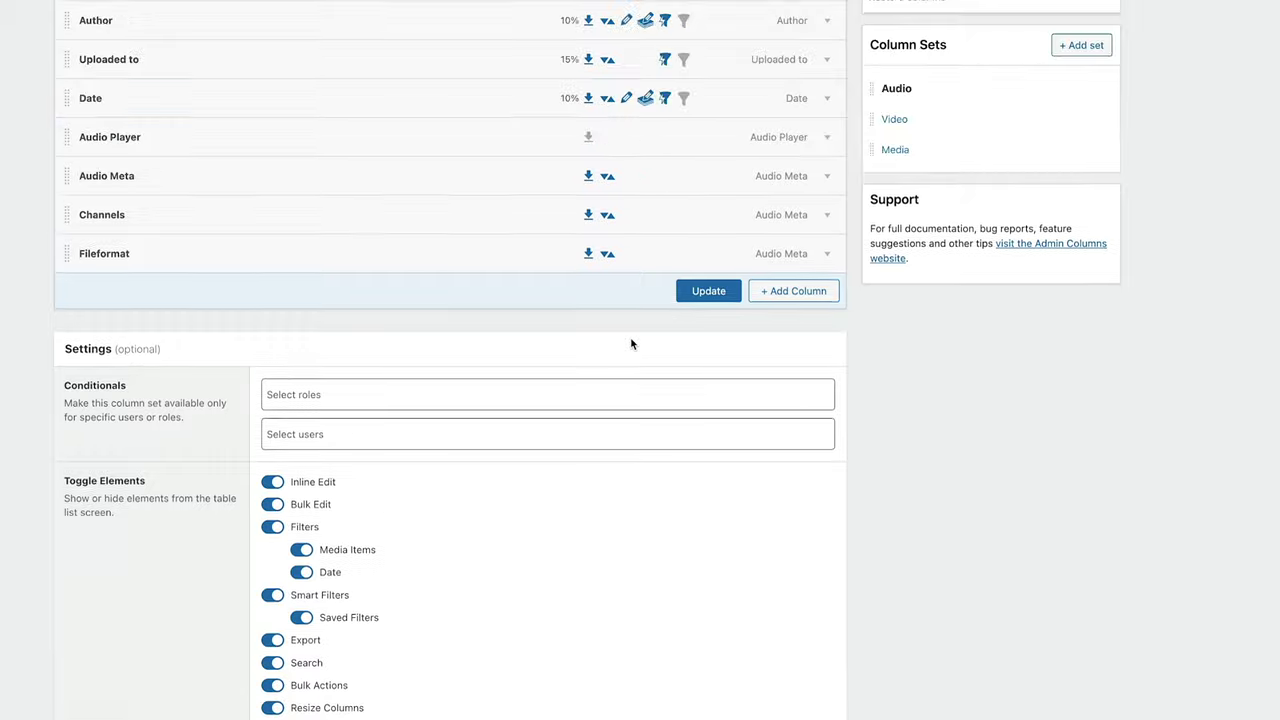
{"action": "left_click", "coordinate": [705, 372]}
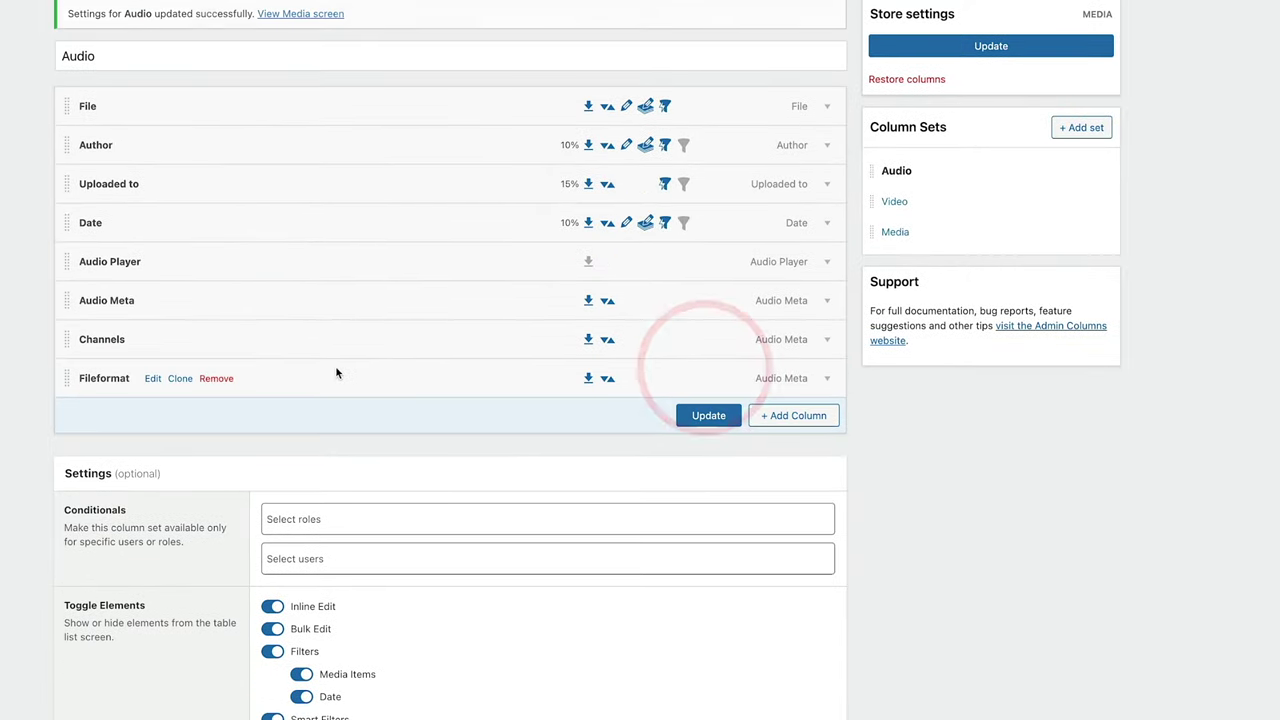
{"action": "scroll", "coordinate": [251, 191], "scroll_direction": "up", "scroll_amount": 1}
{"action": "left_click", "coordinate": [260, 74]}
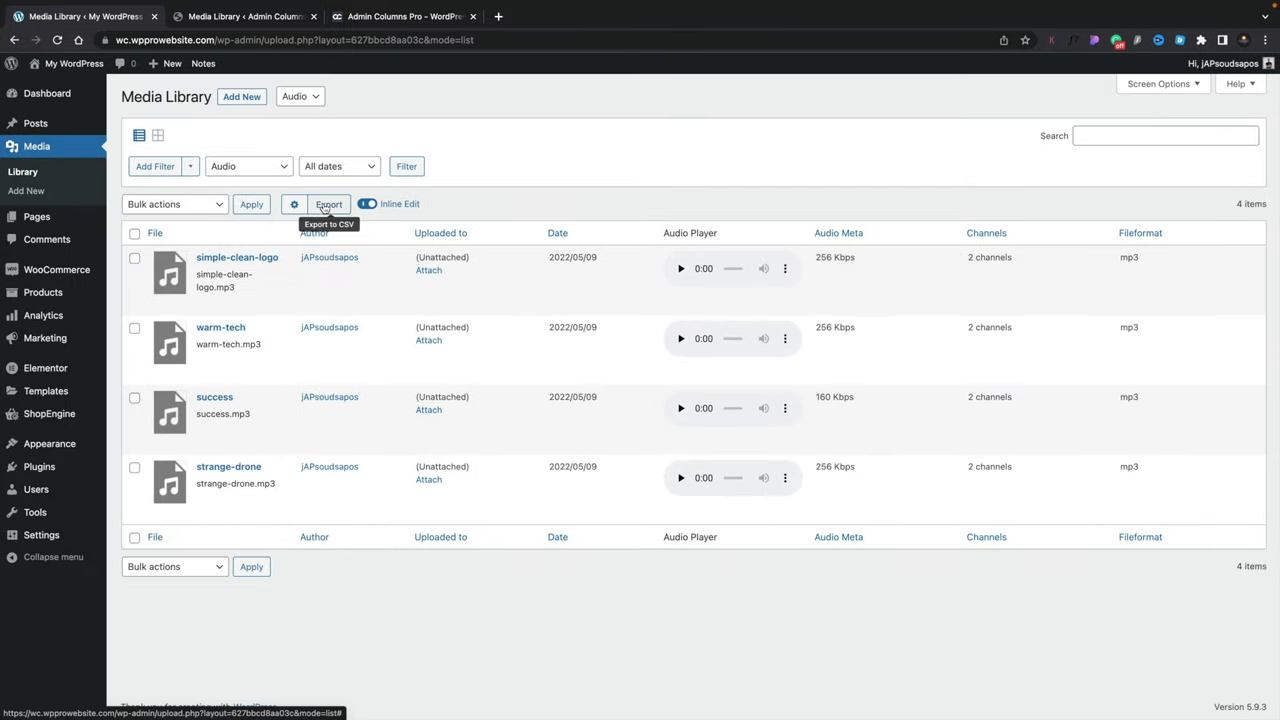
Export the Audio media list to CSV
{"action": "left_click", "coordinate": [326, 205]}
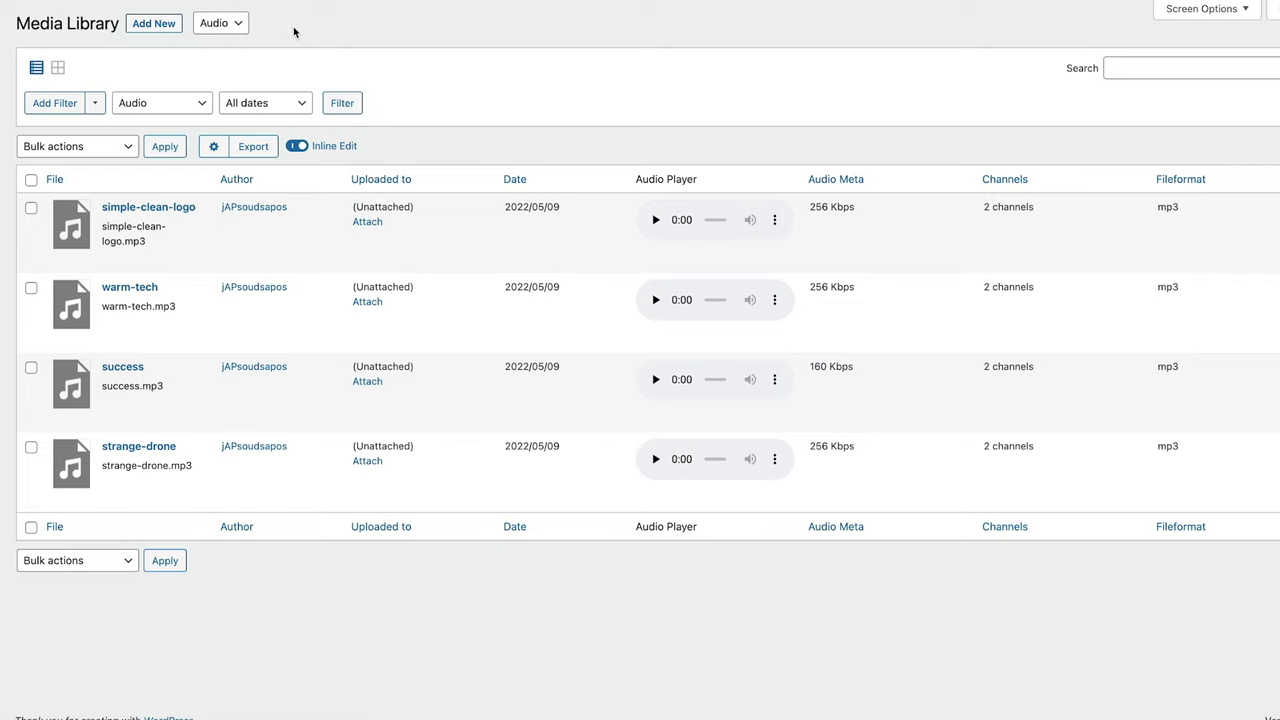
Switch the media list to the Video column set and open its column settings to review the available options
{"action": "left_click", "coordinate": [232, 23]}
{"action": "left_click", "coordinate": [232, 38]}
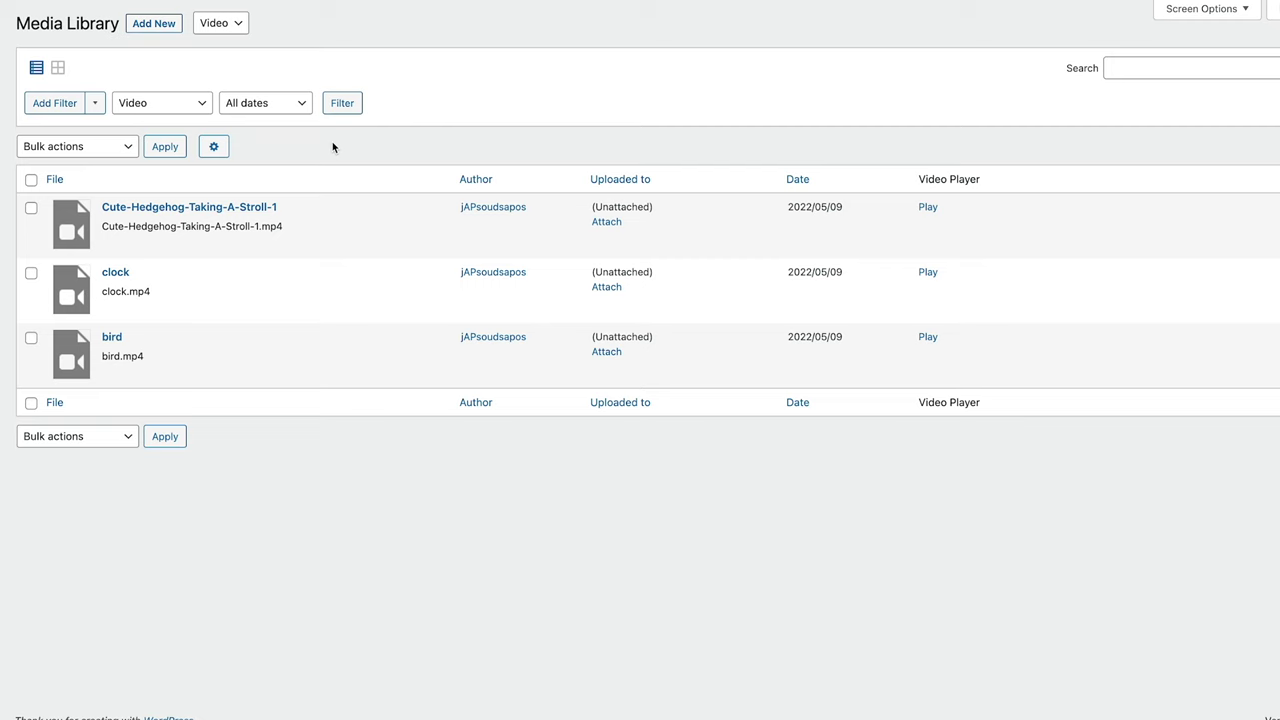
{"action": "left_click", "coordinate": [211, 147]}
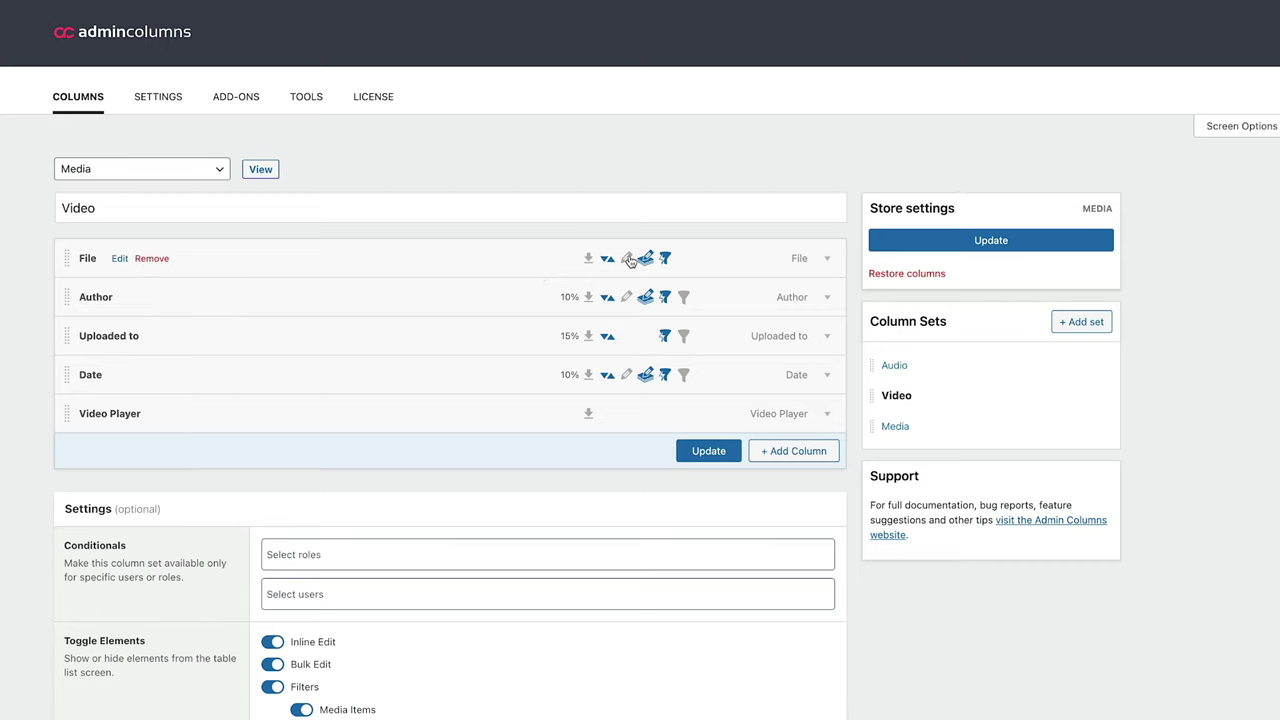
{"action": "scroll", "coordinate": [491, 397], "scroll_direction": "down", "scroll_amount": 3}
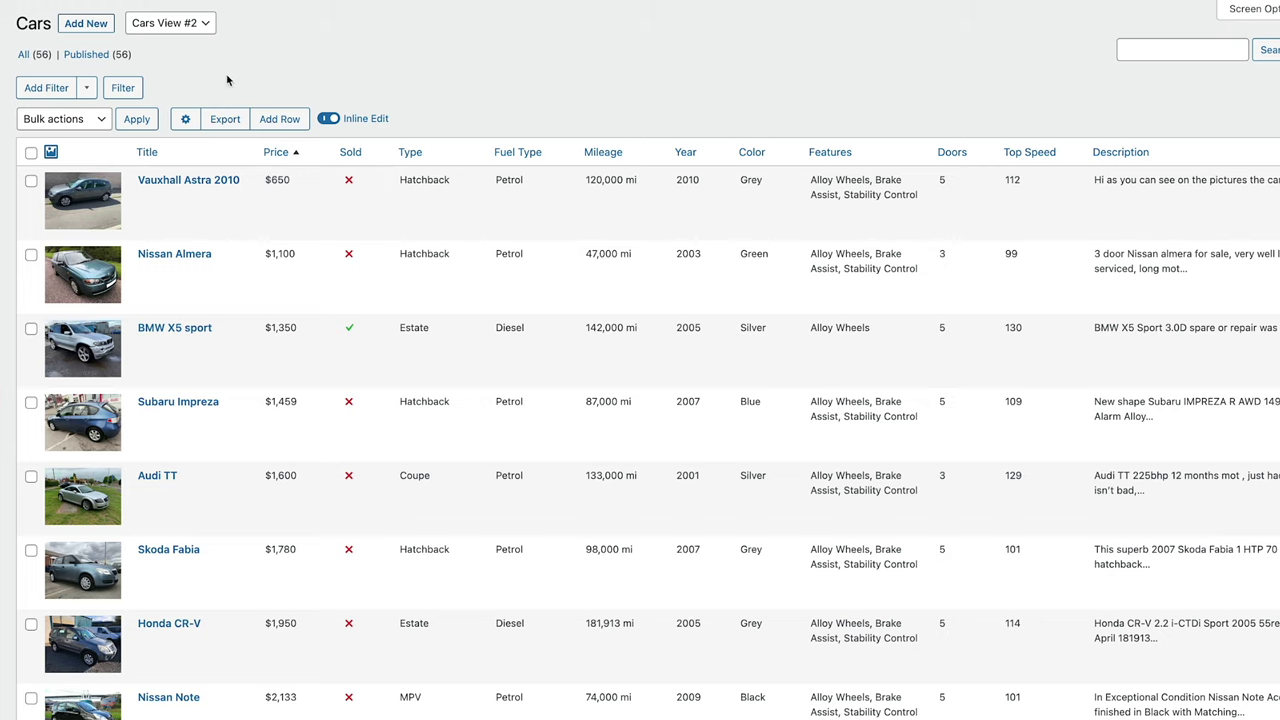
Open the column settings for Cars View #2 and add a new column below Slug
{"action": "left_click", "coordinate": [185, 119]}
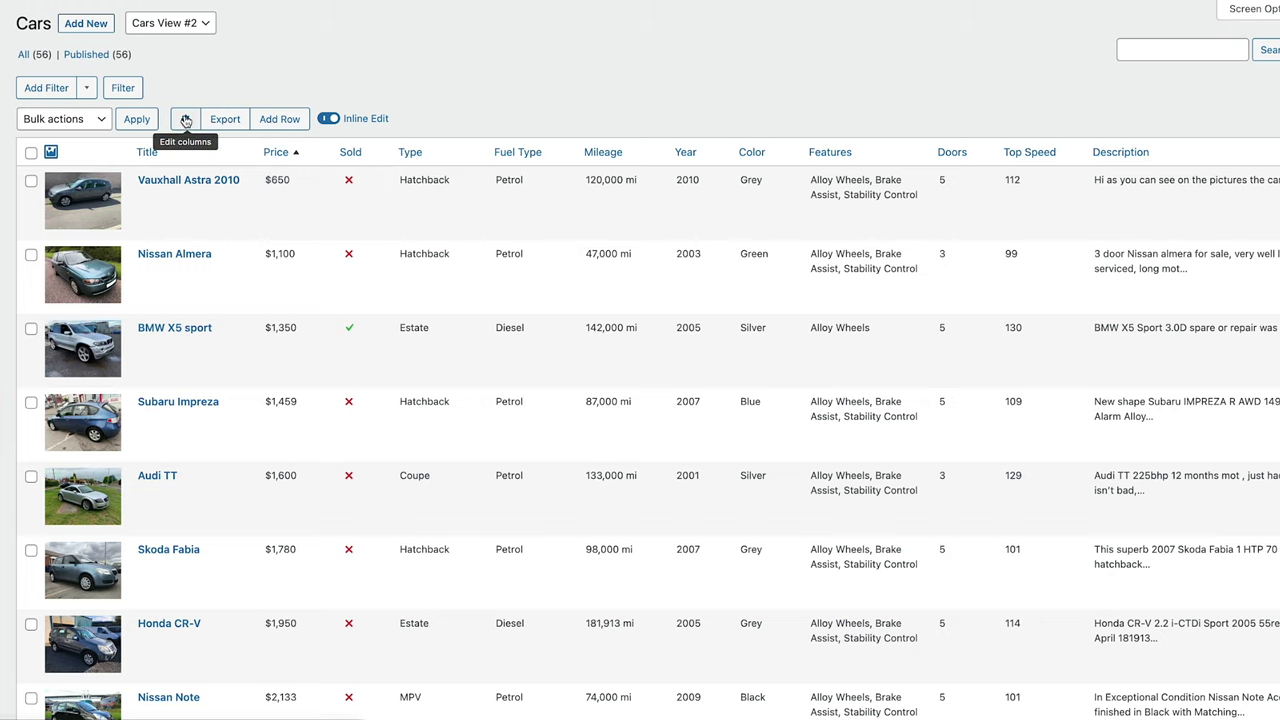
{"action": "scroll", "coordinate": [314, 323], "scroll_direction": "down", "scroll_amount": 8}
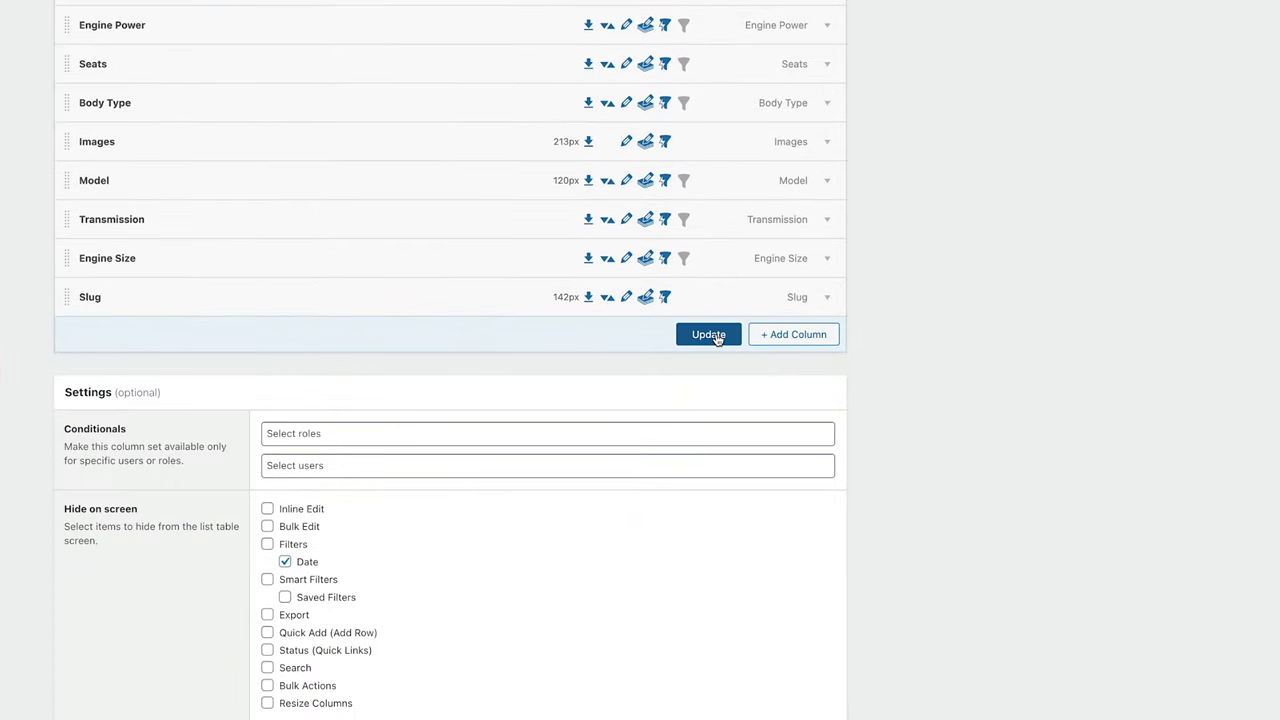
{"action": "left_click", "coordinate": [785, 334]}
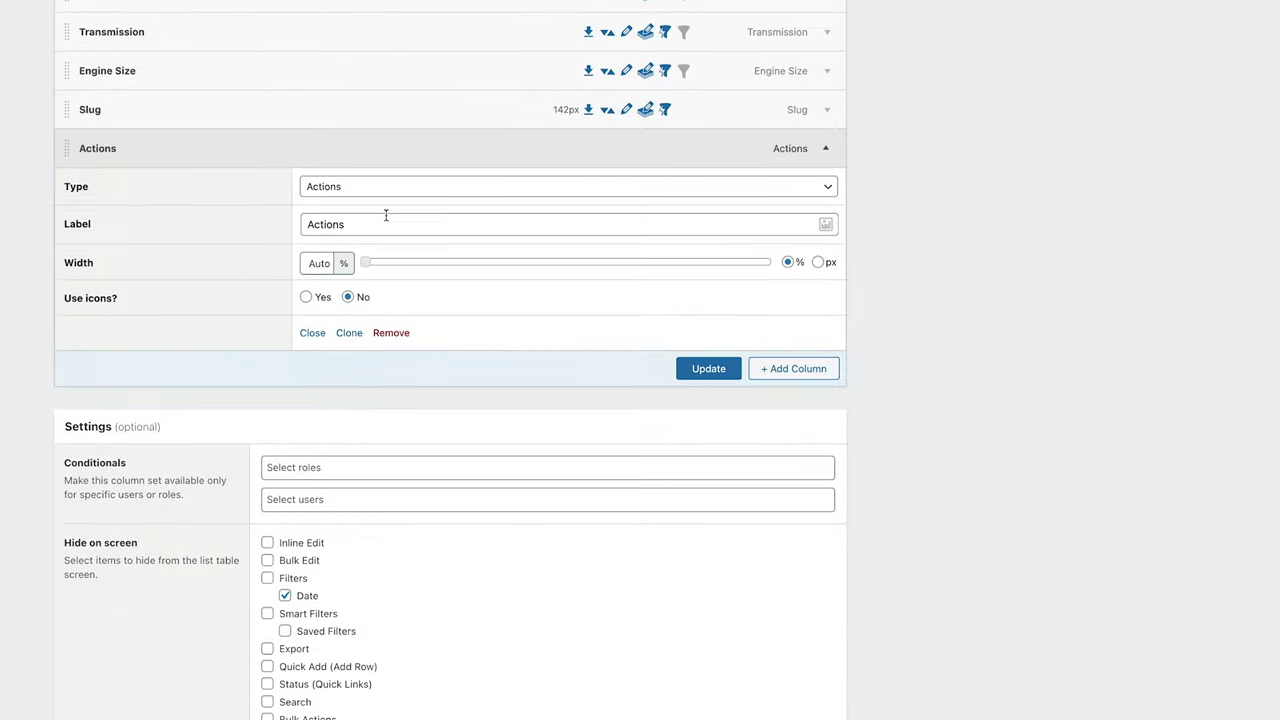
Browse the new column's available types up through the Advanced Custom Fields group to Body Type
{"action": "left_click", "coordinate": [526, 189]}
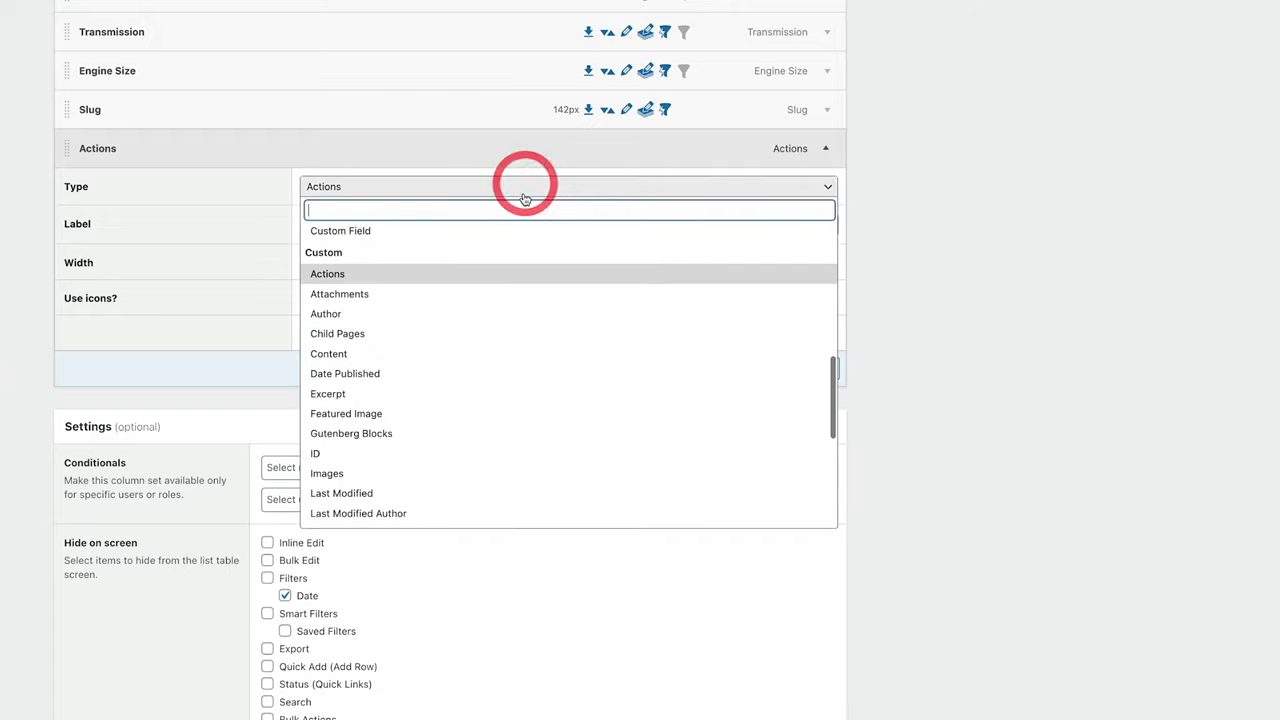
{"action": "scroll", "coordinate": [506, 300], "scroll_direction": "up", "scroll_amount": 3}
{"action": "key", "text": "Up"}
{"action": "key", "text": "Up"}
{"action": "key", "text": "Up"}
{"action": "key", "text": "Up"}
{"action": "key", "text": "Up"}
{"action": "key", "text": "Up"}
{"action": "key", "text": "Up"}
{"action": "key", "text": "Up"}
{"action": "key", "text": "Up"}
{"action": "key", "text": "Up"}
{"action": "key", "text": "Up"}
{"action": "key", "text": "Up"}
{"action": "key", "text": "Up"}
{"action": "key", "text": "Up"}
{"action": "key", "text": "Up"}
{"action": "key", "text": "Up"}
{"action": "key", "text": "Up"}
{"action": "key", "text": "Up"}
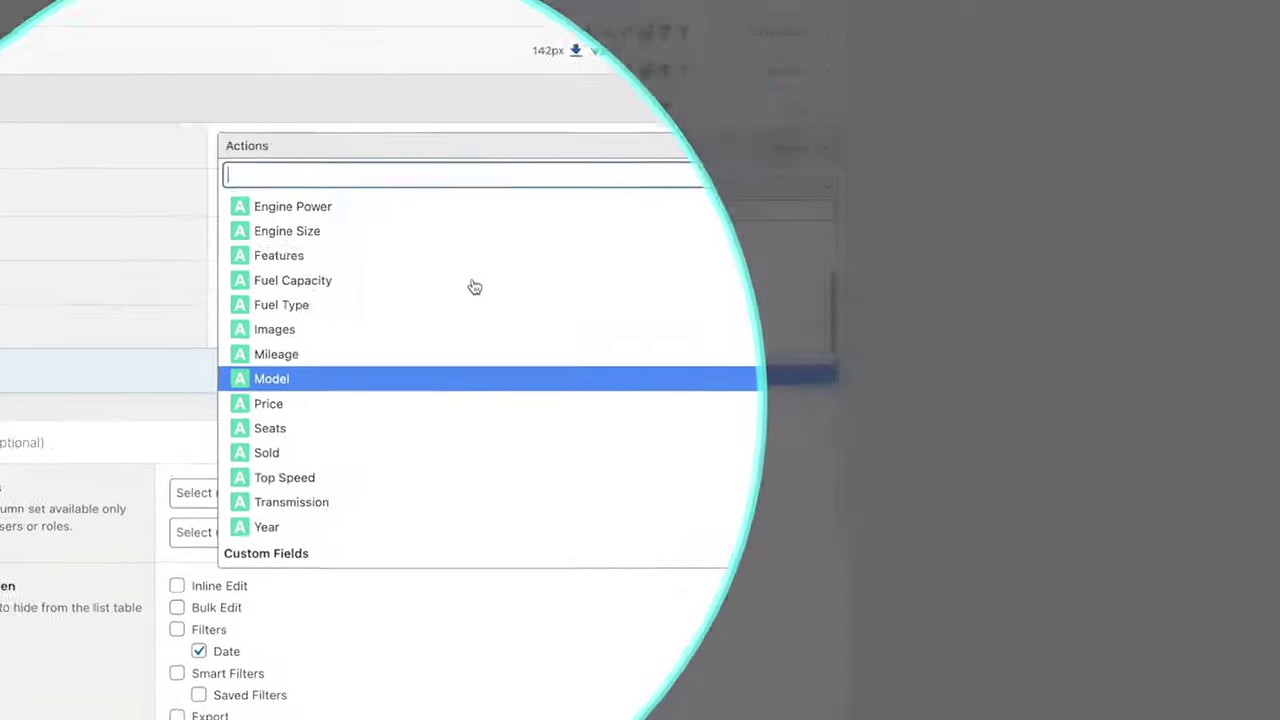
{"action": "scroll", "coordinate": [453, 277], "scroll_direction": "up", "scroll_amount": 1}
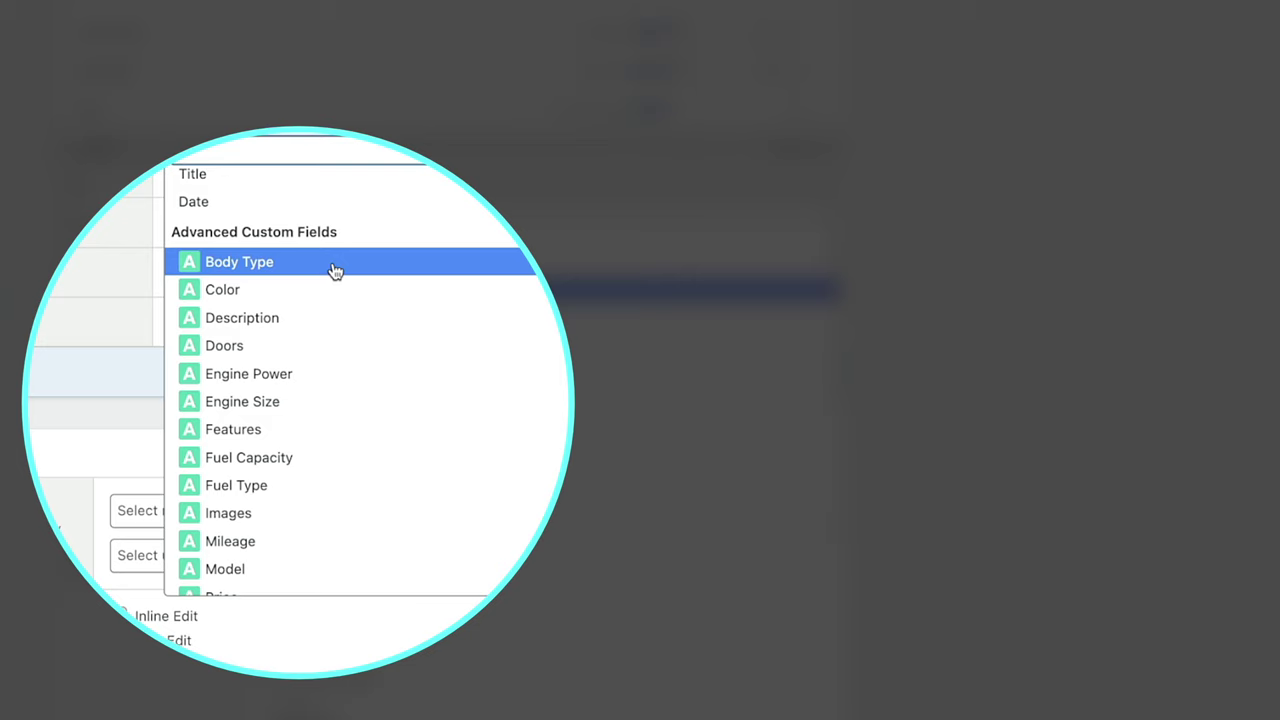